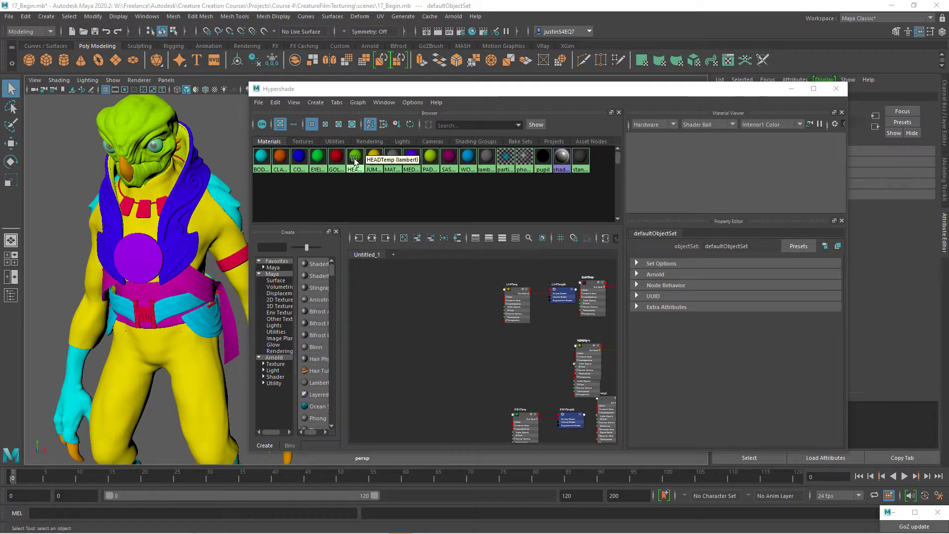
Search the node creation list for "aist" and create an aiStandardSurface material
{"action": "left_click_drag", "start_coordinate": [340, 240], "coordinate": [400, 246]}
{"action": "left_click", "coordinate": [284, 247]}
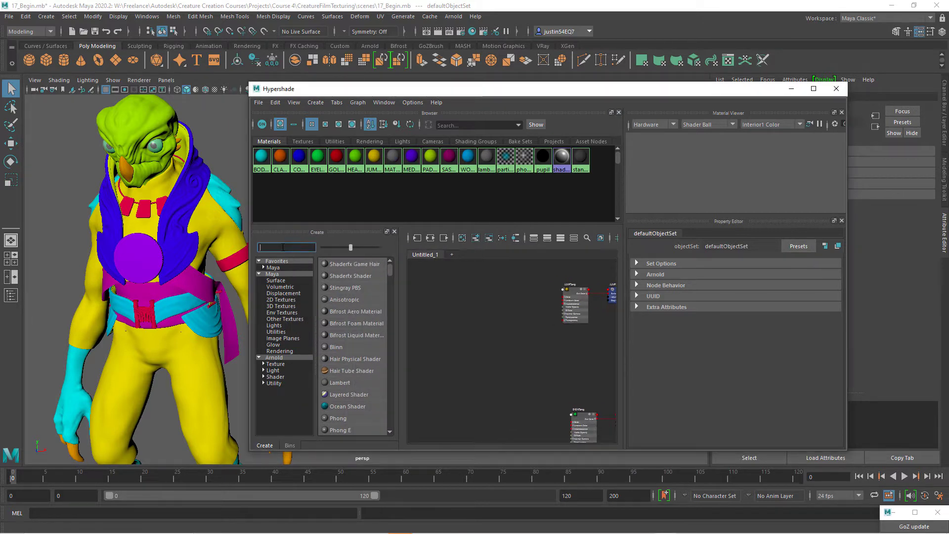
{"action": "type", "text": "aist"}
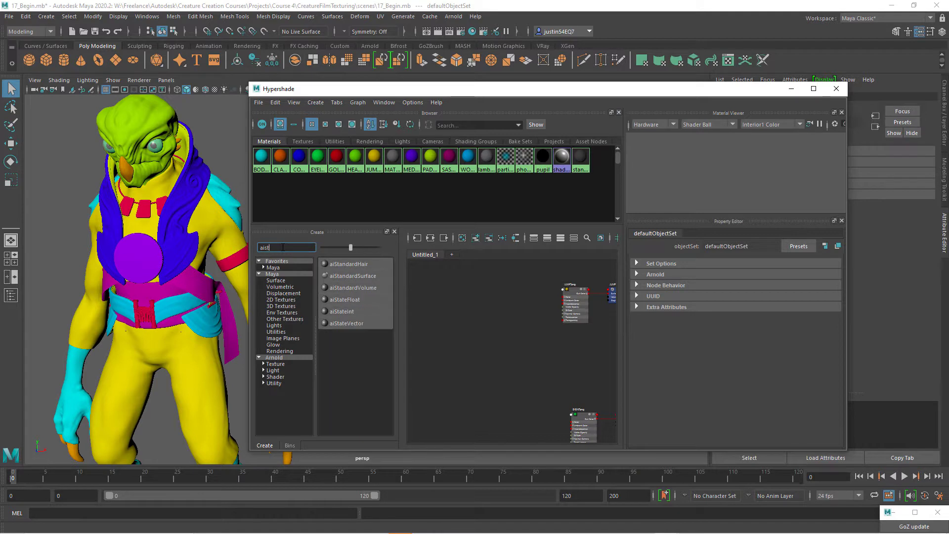
{"action": "left_click", "coordinate": [356, 278]}
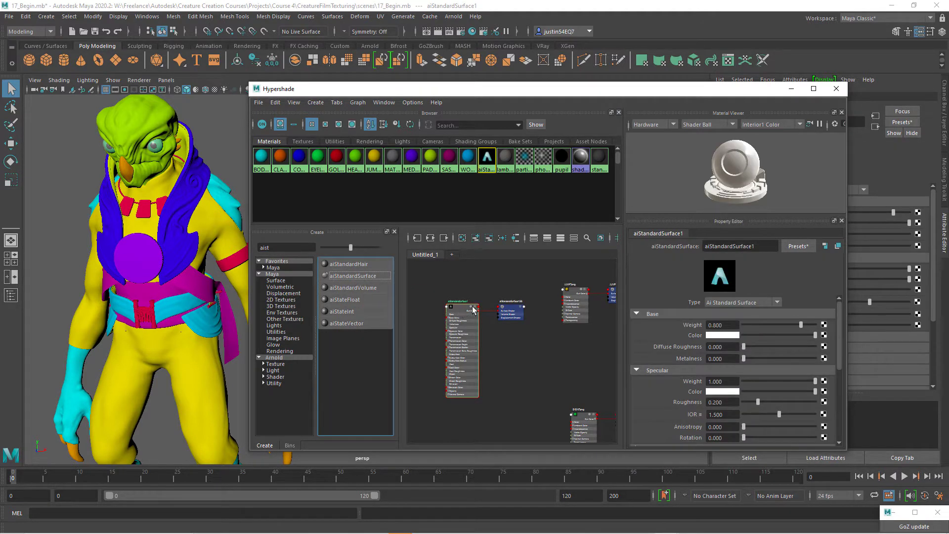
{"action": "key", "text": "f"}
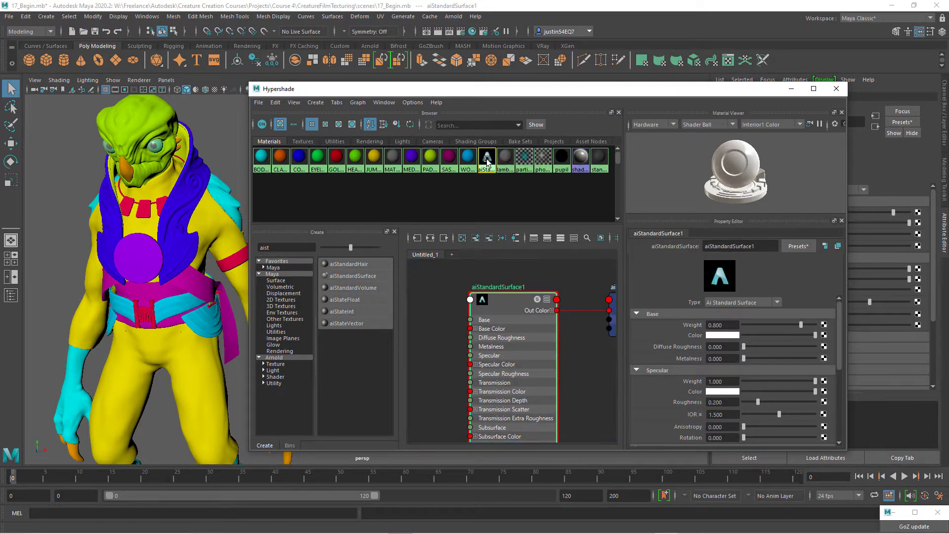
Rename the new aiStandardSurface material as HEAD_aiStandard
{"action": "double_click", "coordinate": [760, 246]}
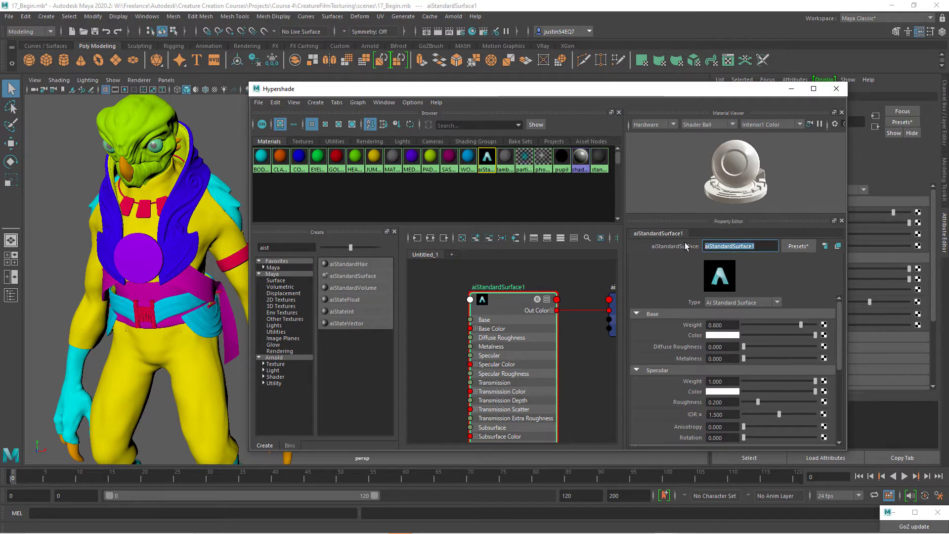
{"action": "type", "text": "HEAD_aiStandard"}
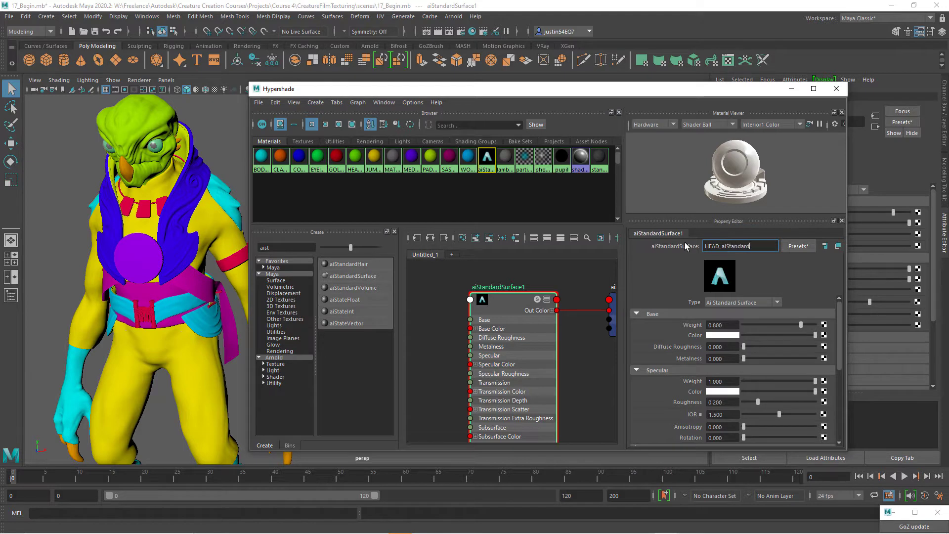
{"action": "key", "text": "Return"}
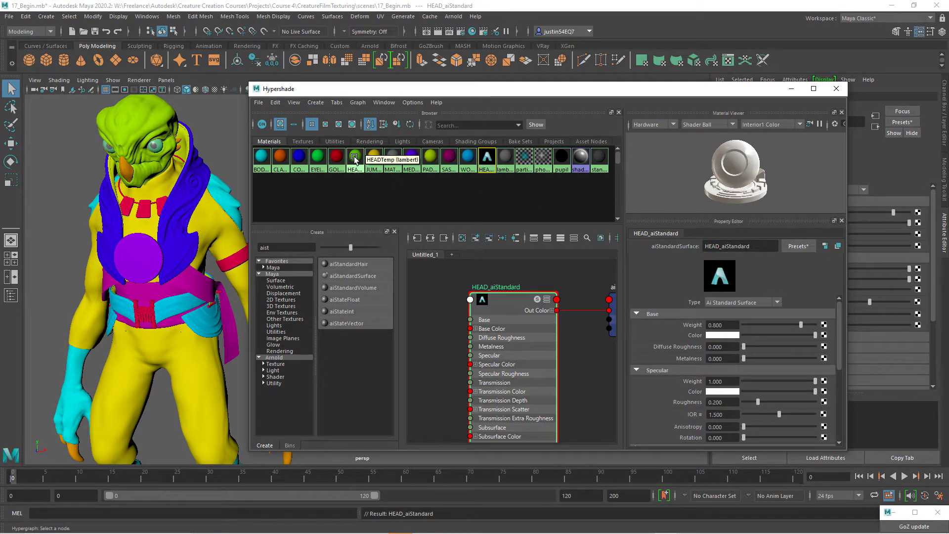
Select the objects that use the HEADTemp material and assign HEAD_aiStandard to them
{"action": "right_click_drag", "start_coordinate": [354, 160], "coordinate": [387, 155]}
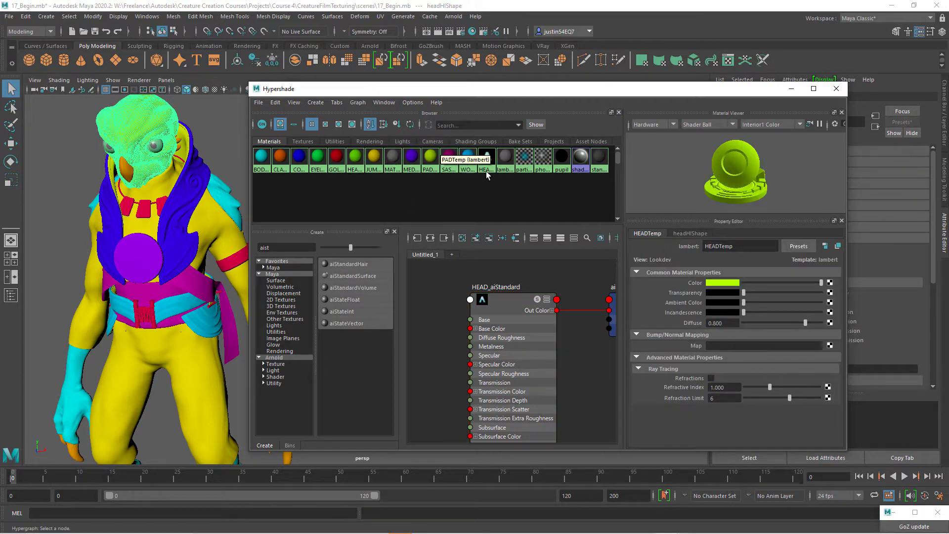
{"action": "right_click_drag", "start_coordinate": [485, 158], "coordinate": [488, 135]}
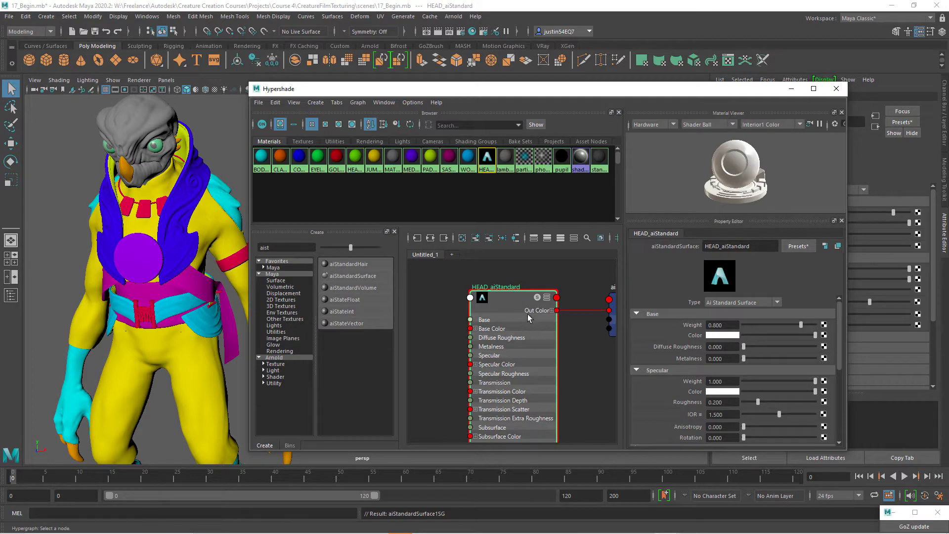
Connect a new File texture node to the Base Color of HEAD_aiStandard
{"action": "middle_click_drag", "start_coordinate": [540, 323], "coordinate": [538, 295]}
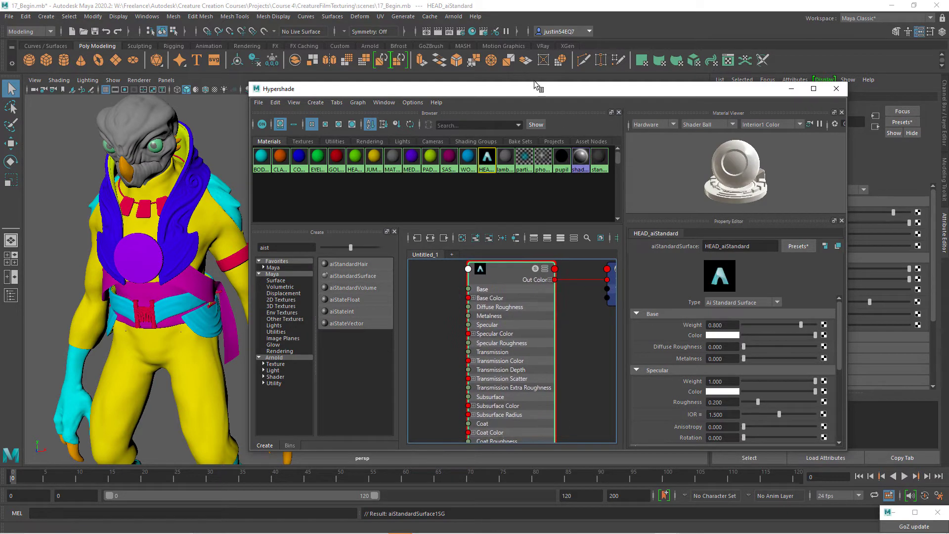
{"action": "left_click_drag", "start_coordinate": [526, 46], "coordinate": [526, 15]}
{"action": "scroll", "coordinate": [537, 301], "scroll_direction": "down", "scroll_amount": 4}
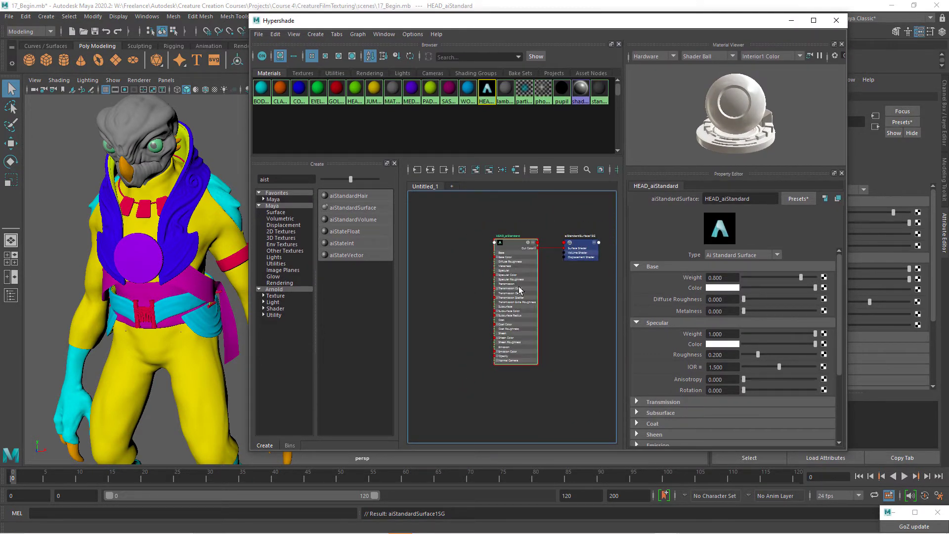
{"action": "scroll", "coordinate": [538, 302], "scroll_direction": "up", "scroll_amount": 1}
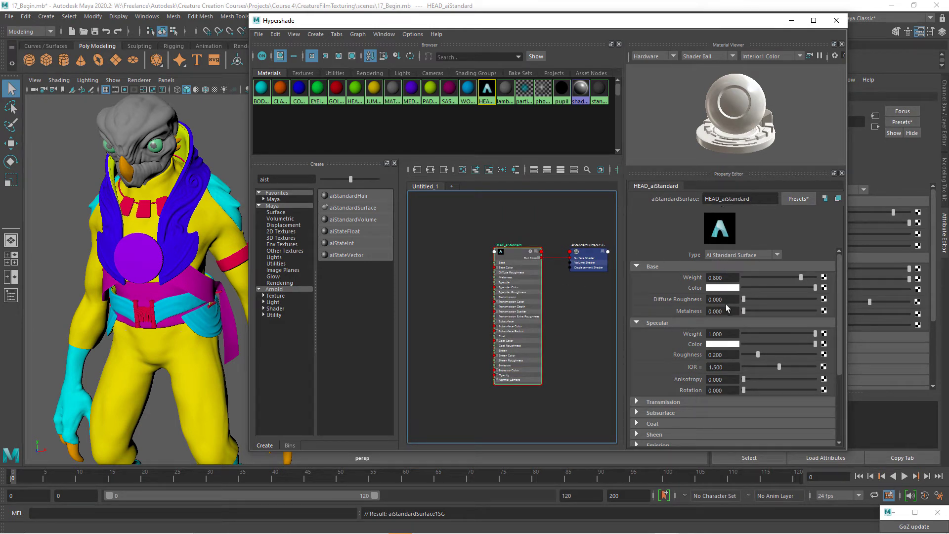
{"action": "left_click", "coordinate": [824, 289]}
{"action": "left_click_drag", "start_coordinate": [424, 187], "coordinate": [500, 104]}
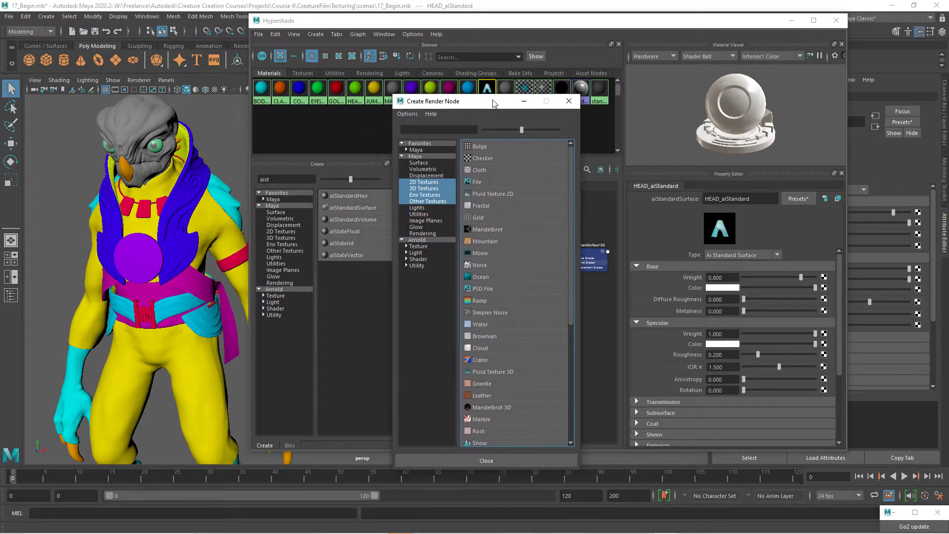
{"action": "left_click", "coordinate": [485, 181]}
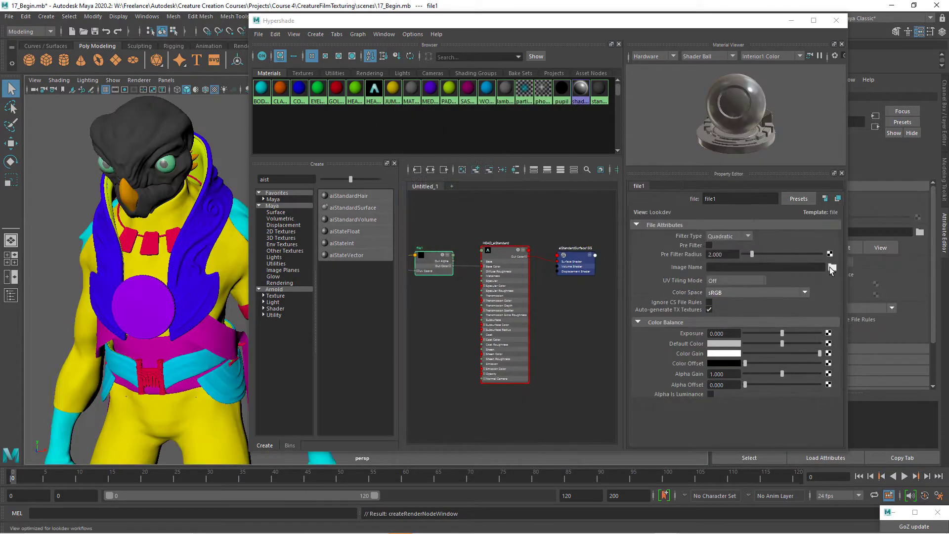
Load BirdCreature_Start_HEADTemp_BaseColor.png into the base color file node and check the viewport's Hardware Texturing option
{"action": "left_click", "coordinate": [832, 267]}
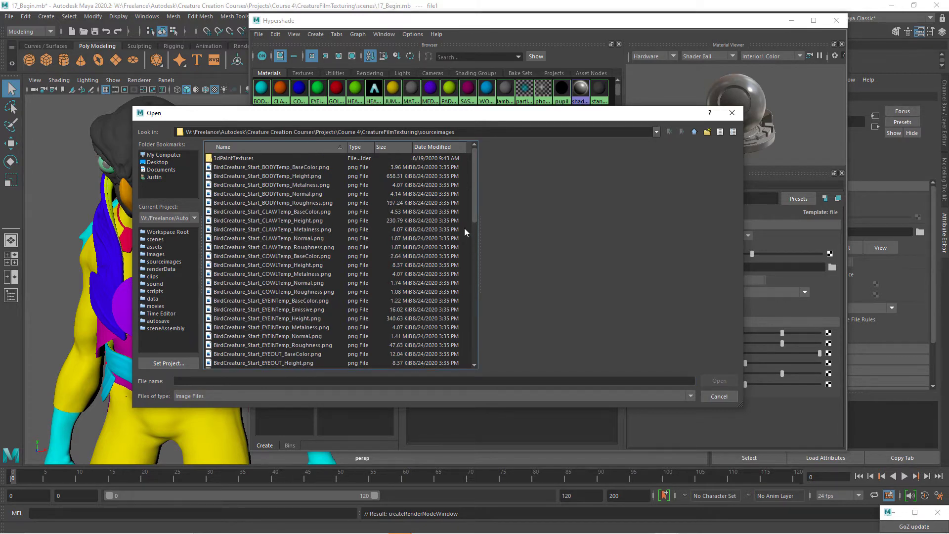
{"action": "left_click_drag", "start_coordinate": [474, 189], "coordinate": [473, 251]}
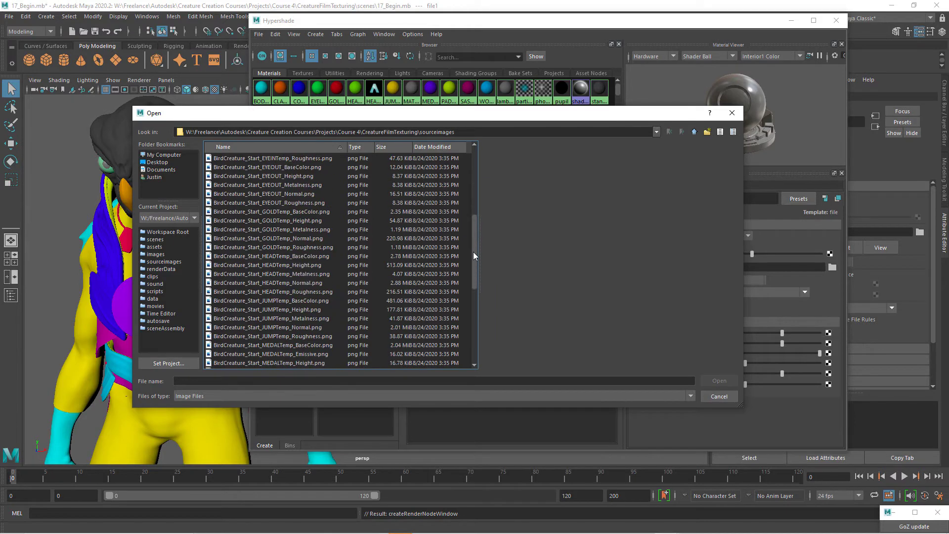
{"action": "left_click", "coordinate": [312, 257]}
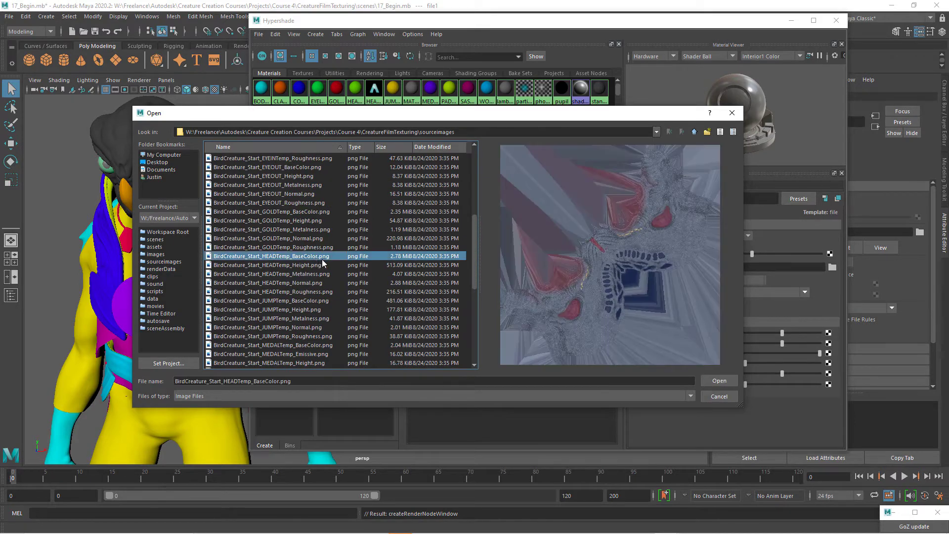
{"action": "left_click", "coordinate": [719, 381]}
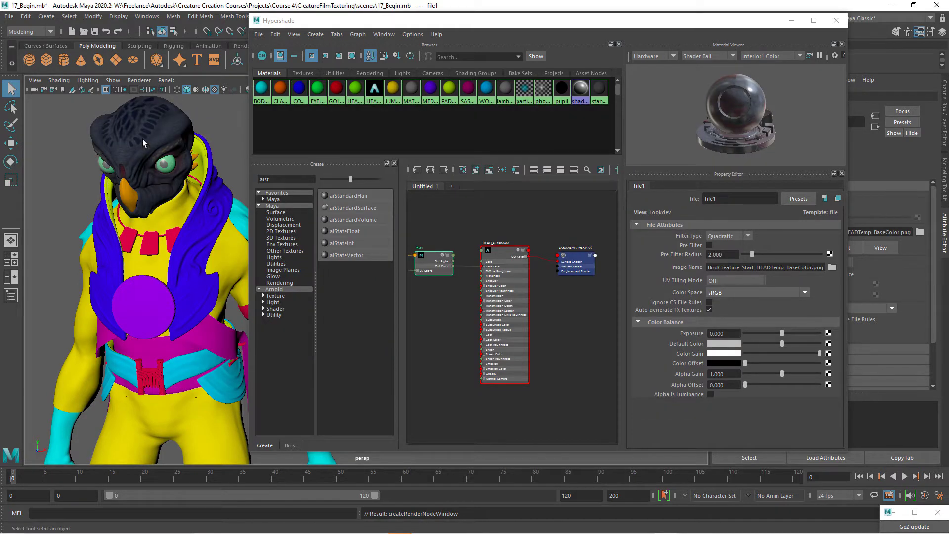
{"action": "left_click", "coordinate": [59, 79]}
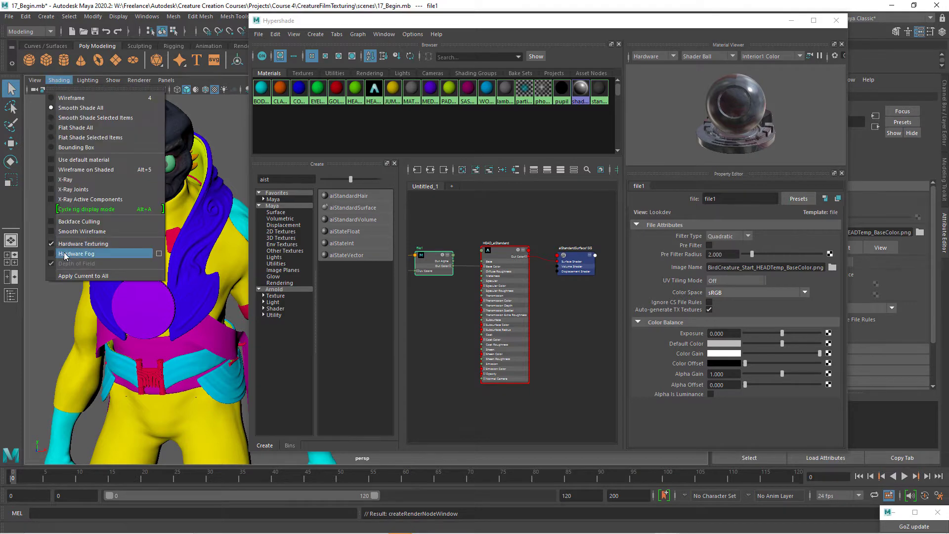
{"action": "left_click", "coordinate": [207, 196]}
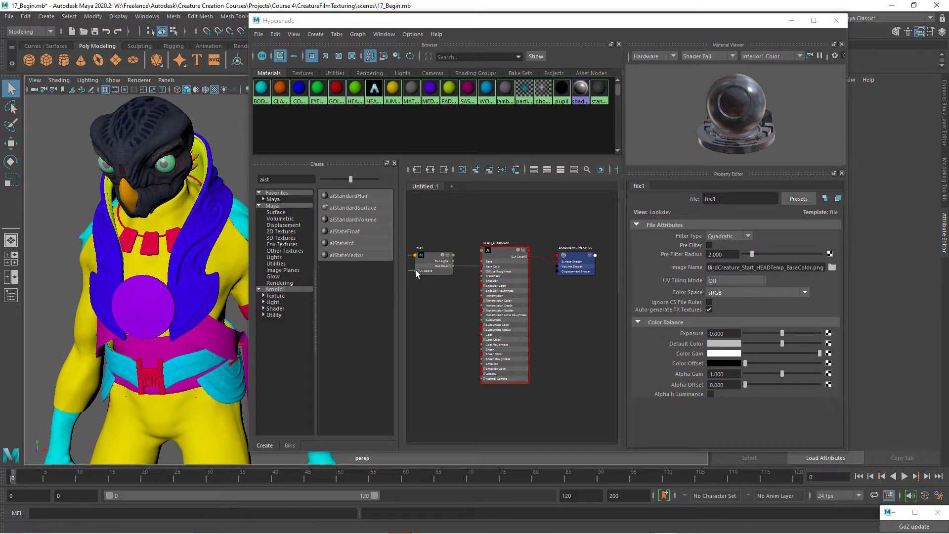
Connect a new File texture node to the Metalness of HEAD_aiStandard
{"action": "left_click", "coordinate": [503, 257]}
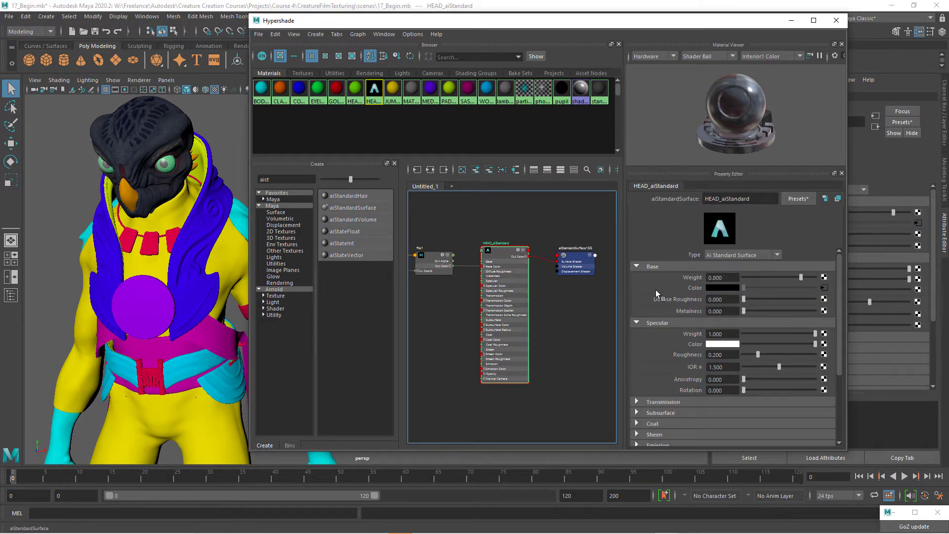
{"action": "left_click", "coordinate": [824, 311]}
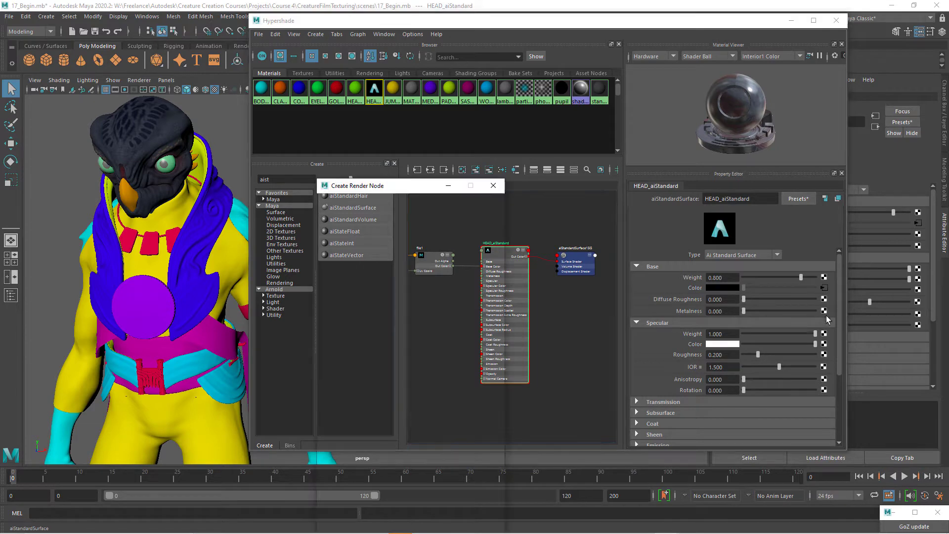
{"action": "left_click", "coordinate": [416, 267]}
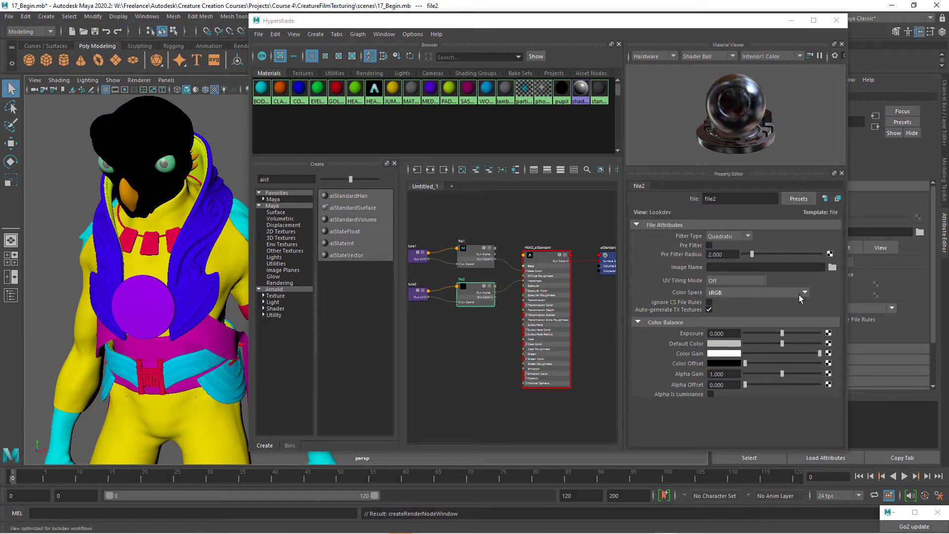
Load BirdCreature_Start_HEADTemp_Metalness.png into the metalness file node, with Color Space set to Raw and Alpha Is Luminance enabled
{"action": "left_click", "coordinate": [832, 266]}
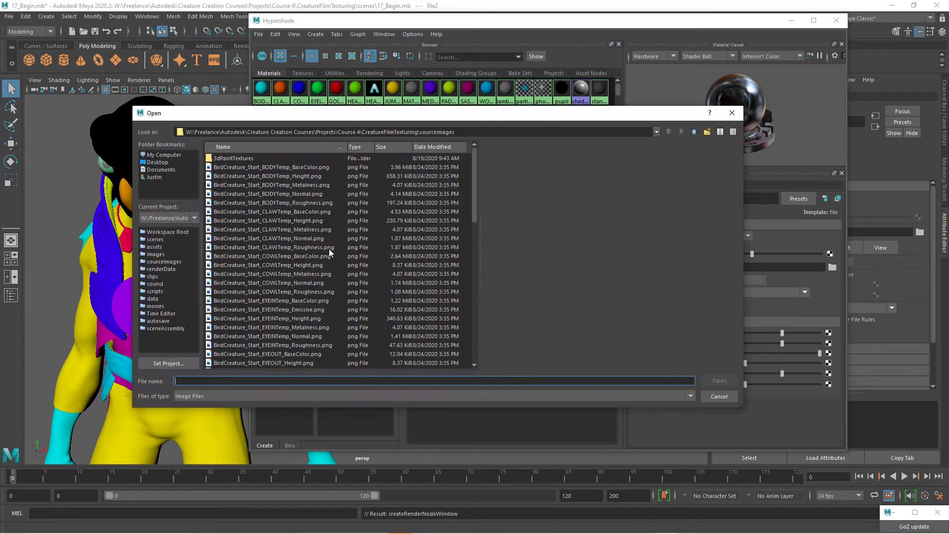
{"action": "scroll", "coordinate": [328, 250], "scroll_direction": "down", "scroll_amount": 5}
{"action": "left_click", "coordinate": [329, 250]}
{"action": "left_click", "coordinate": [718, 381]}
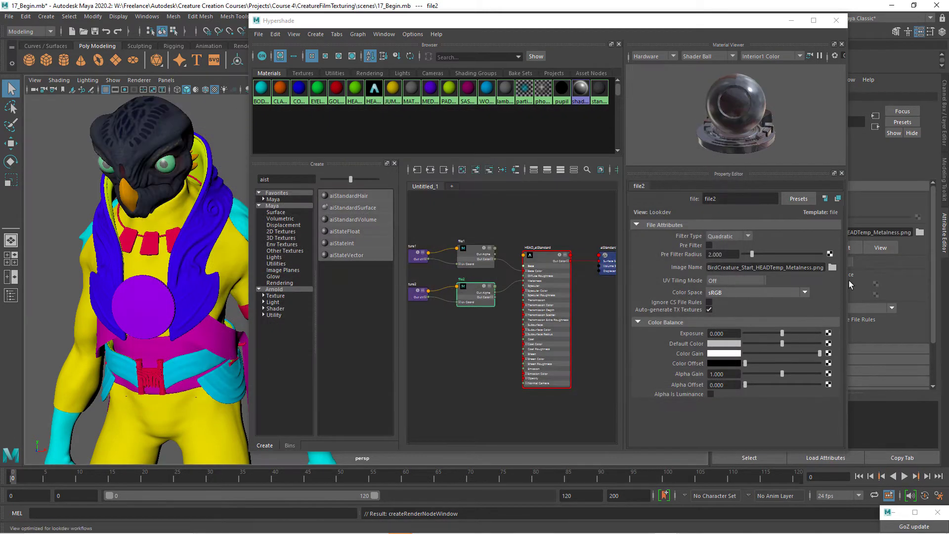
{"action": "left_click", "coordinate": [722, 293]}
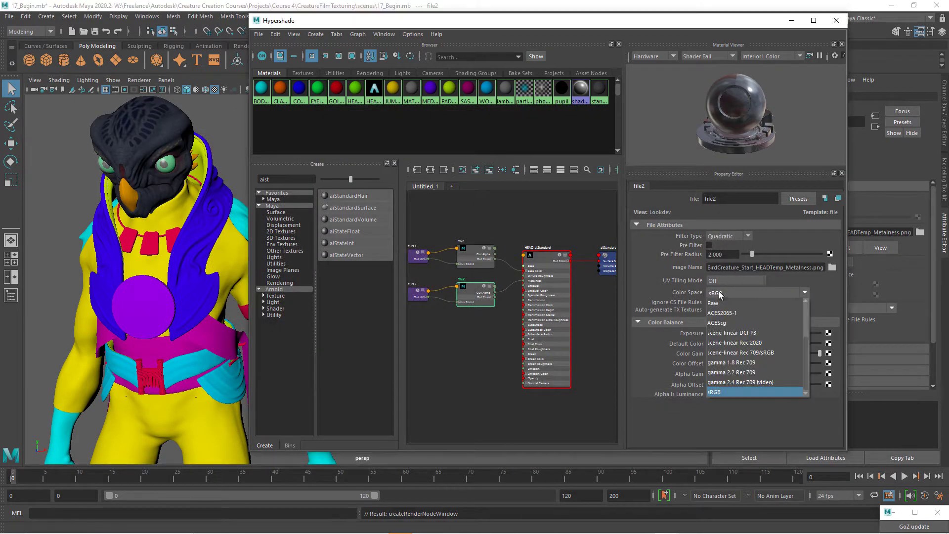
{"action": "left_click", "coordinate": [720, 299]}
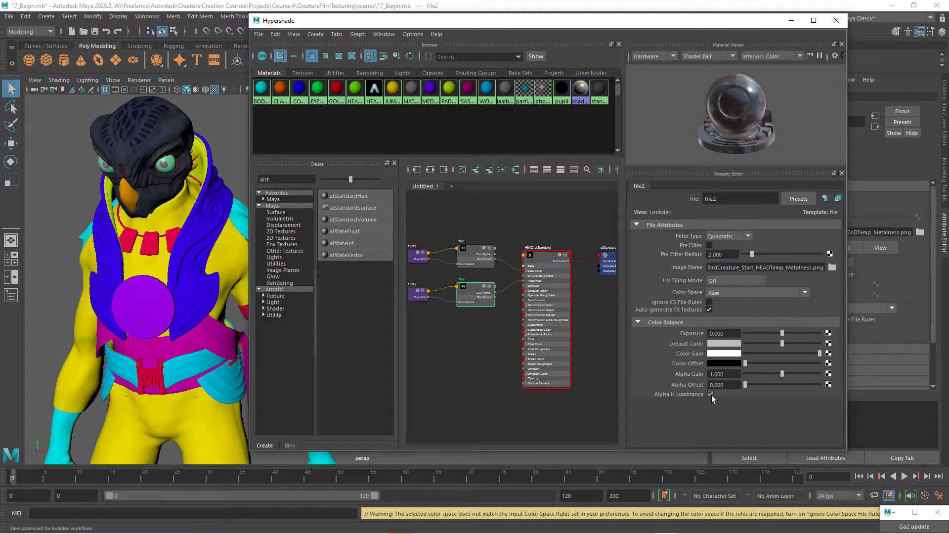
Connect a new File texture node to the Specular Roughness of HEAD_aiStandard
{"action": "left_click", "coordinate": [540, 259]}
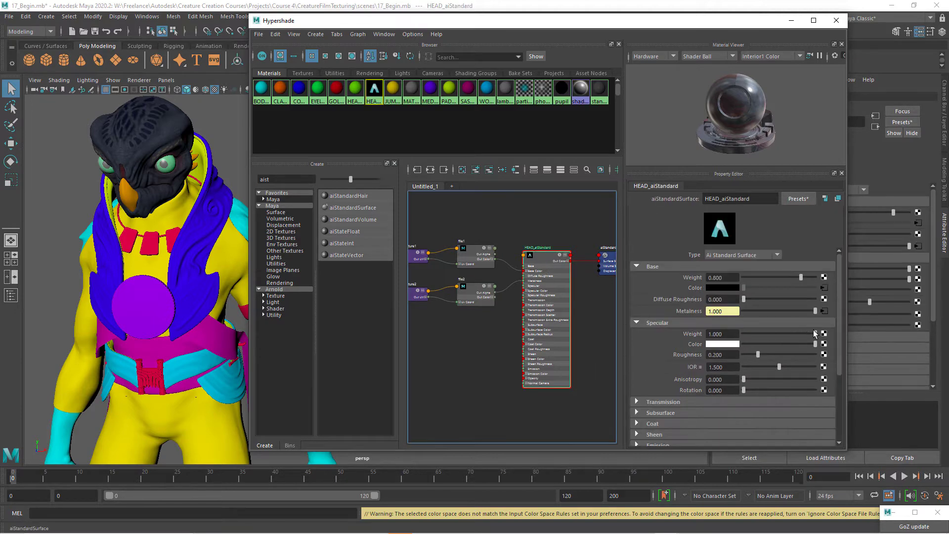
{"action": "left_click", "coordinate": [823, 355]}
{"action": "left_click", "coordinate": [405, 266]}
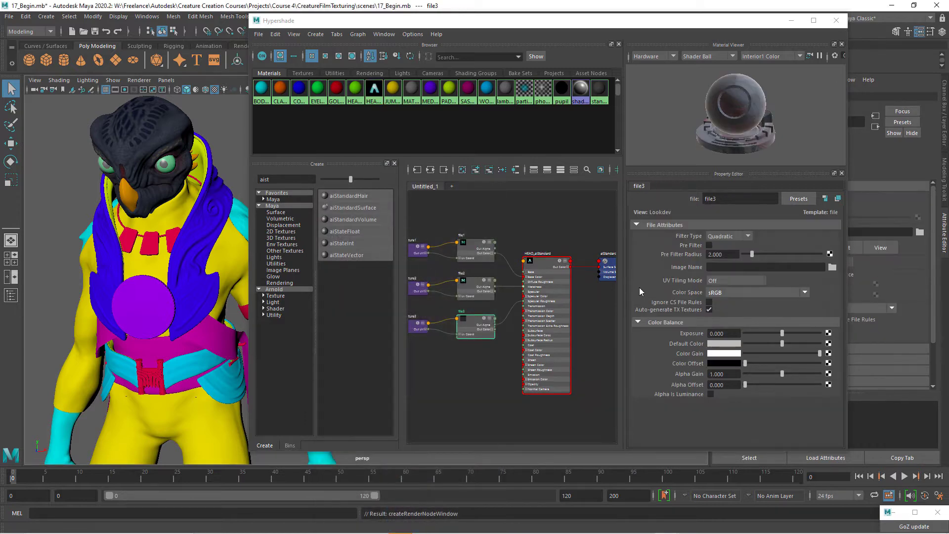
Load BirdCreature_Start_GOLDTemp_Roughness.png into the roughness file node, with Color Space set to Raw and Alpha Is Luminance enabled
{"action": "scroll", "coordinate": [405, 231], "scroll_direction": "down", "scroll_amount": 8}
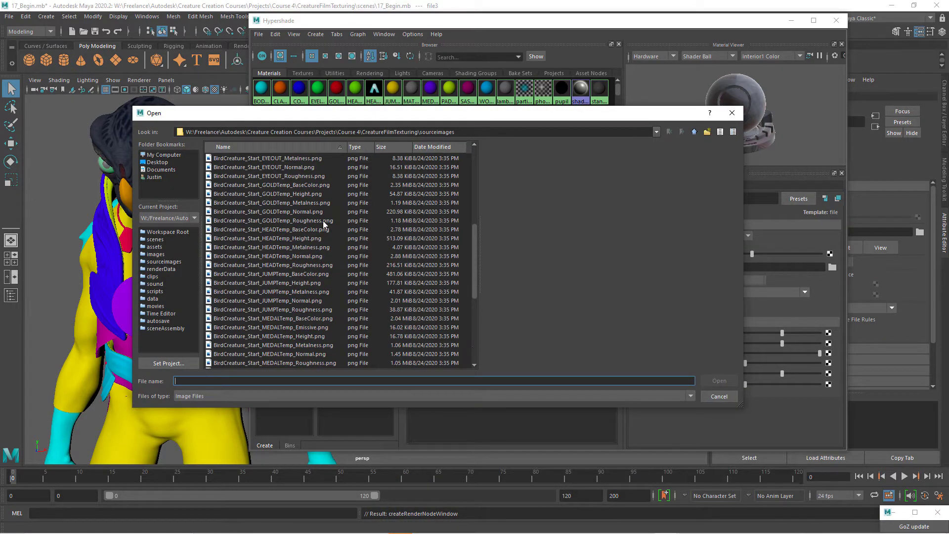
{"action": "left_click", "coordinate": [323, 220]}
{"action": "left_click", "coordinate": [718, 381]}
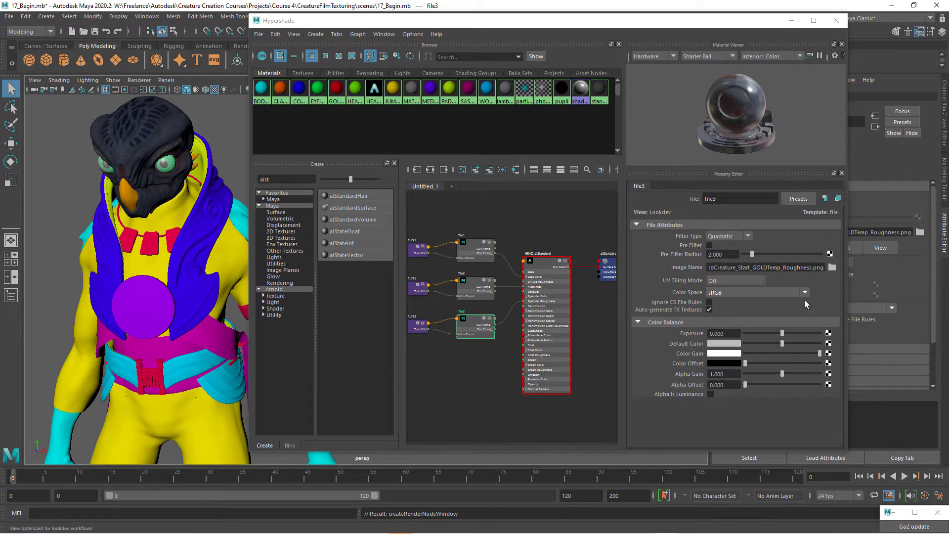
{"action": "left_click", "coordinate": [737, 292]}
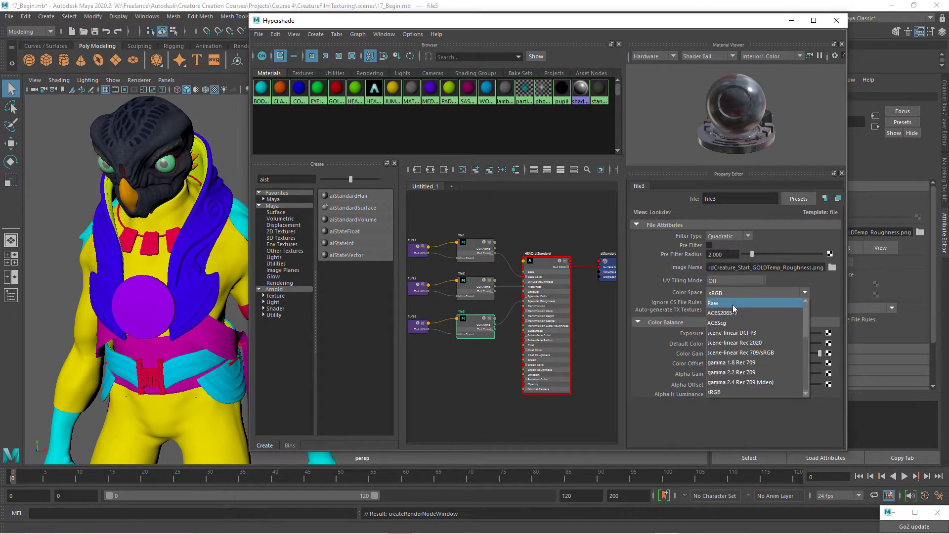
{"action": "left_click", "coordinate": [712, 393]}
{"action": "left_click", "coordinate": [710, 394]}
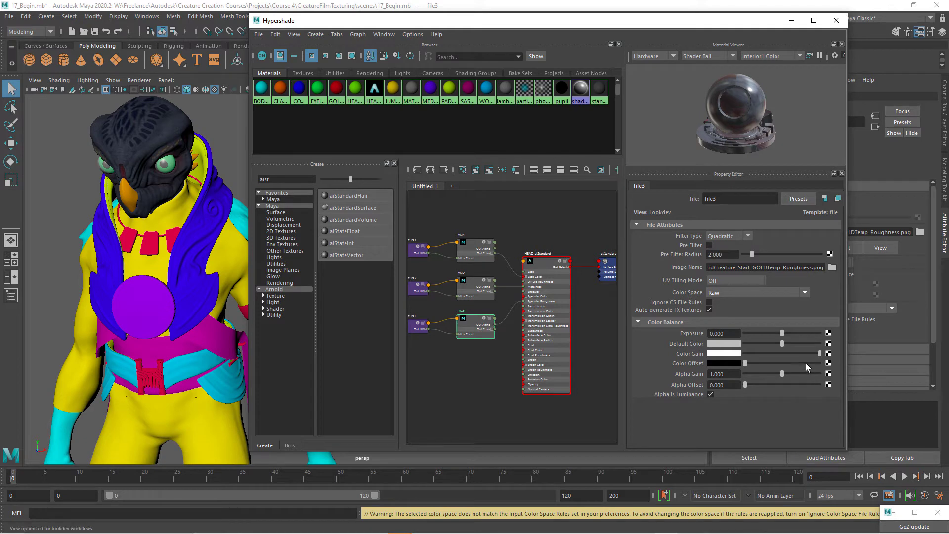
Create an aiNormalMap node and place it below the file textures, beside HEAD_aiStandard
{"action": "left_click", "coordinate": [550, 276]}
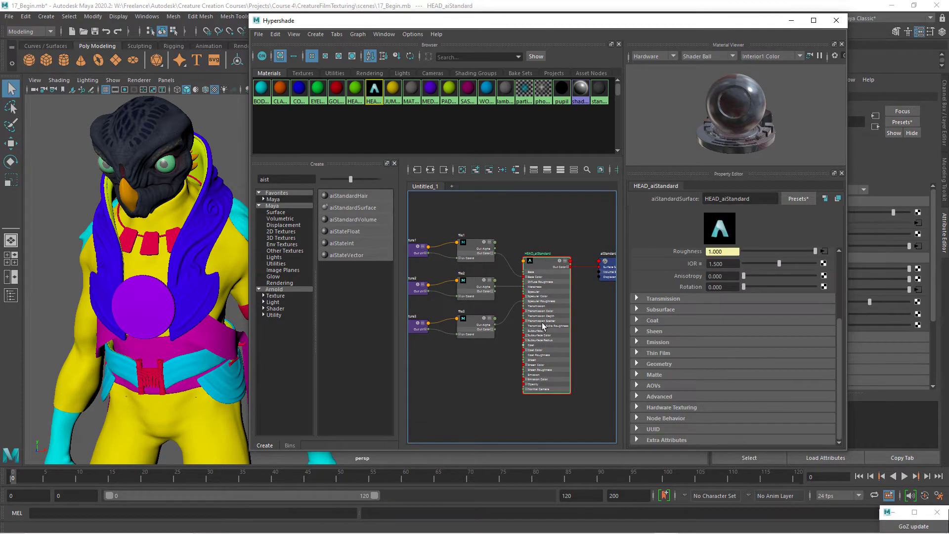
{"action": "middle_click_drag", "start_coordinate": [468, 357], "coordinate": [487, 322], "text": "alt"}
{"action": "left_click", "coordinate": [282, 179]}
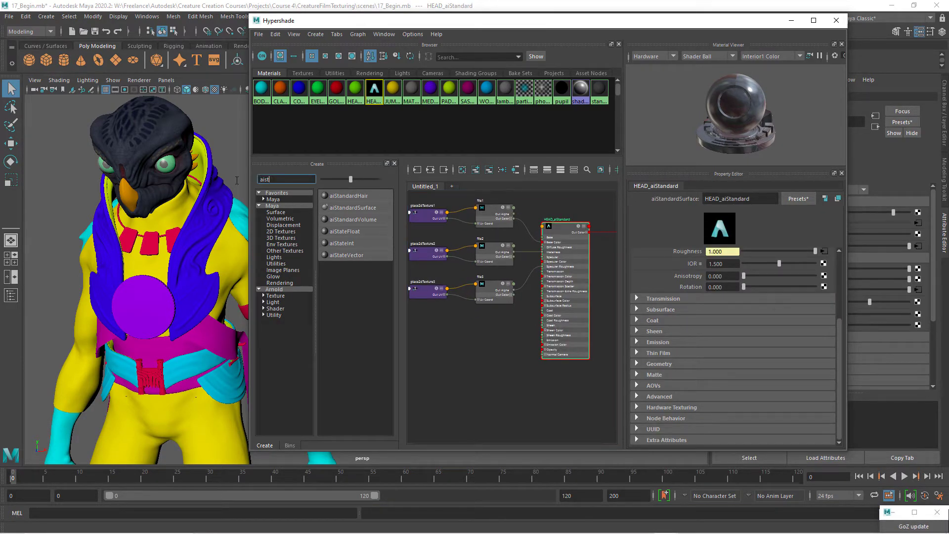
{"action": "type", "text": "ainor"}
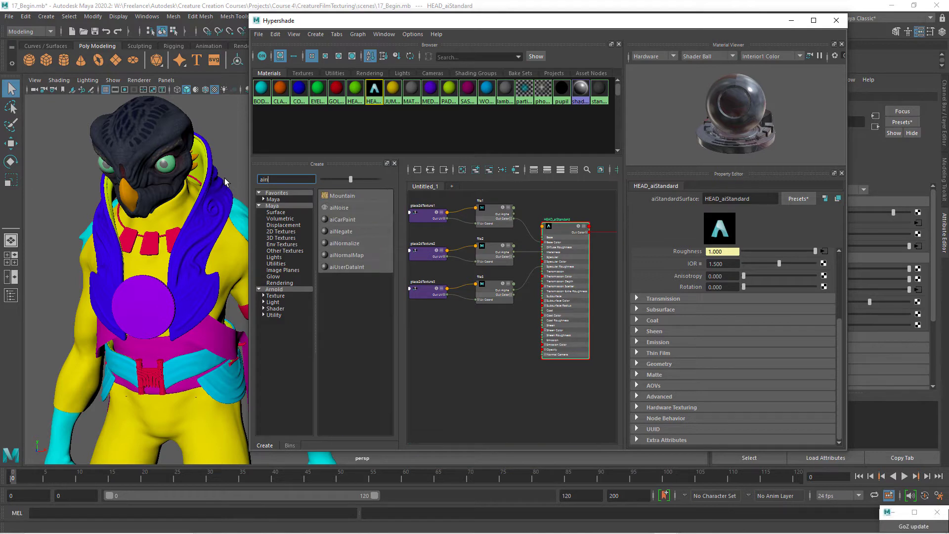
{"action": "left_click", "coordinate": [349, 208]}
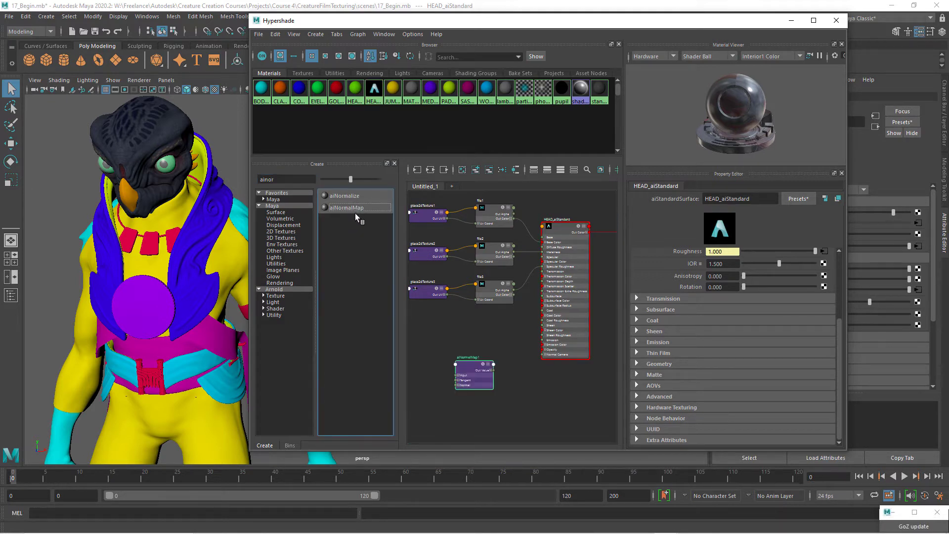
{"action": "left_click_drag", "start_coordinate": [473, 391], "coordinate": [503, 344]}
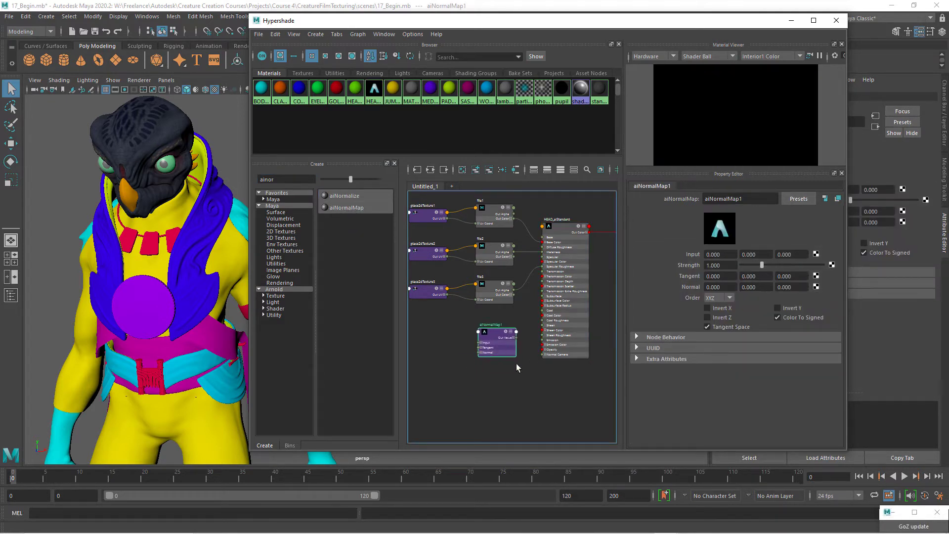
Connect the aiNormalMap node's Out Value to the Normal Camera input of HEAD_aiStandard
{"action": "right_click_drag", "start_coordinate": [517, 364], "coordinate": [547, 371], "text": "alt"}
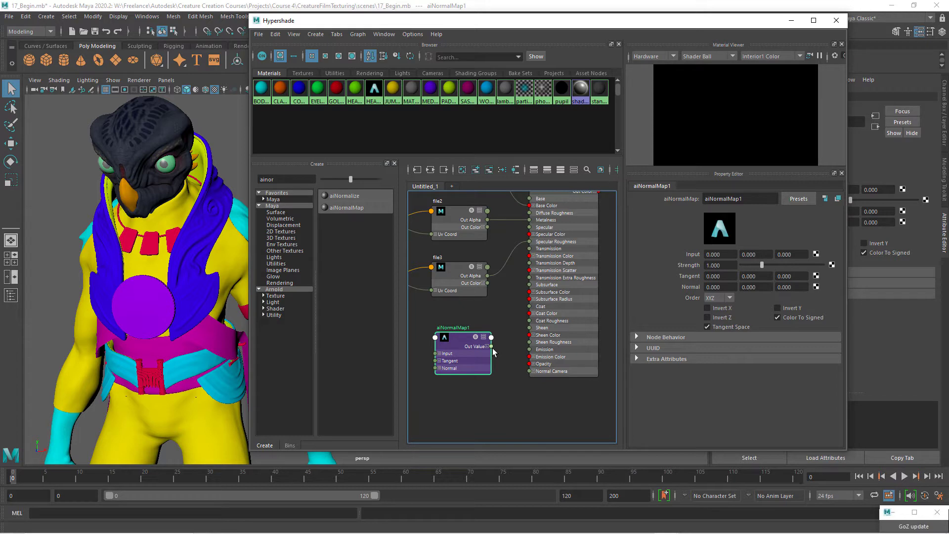
{"action": "left_click_drag", "start_coordinate": [491, 347], "coordinate": [530, 370]}
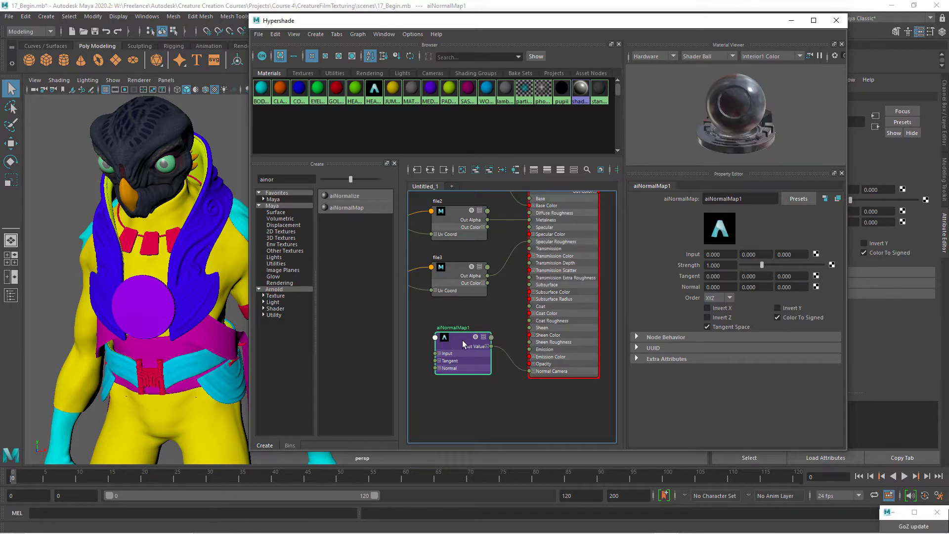
{"action": "left_click_drag", "start_coordinate": [463, 343], "coordinate": [485, 338]}
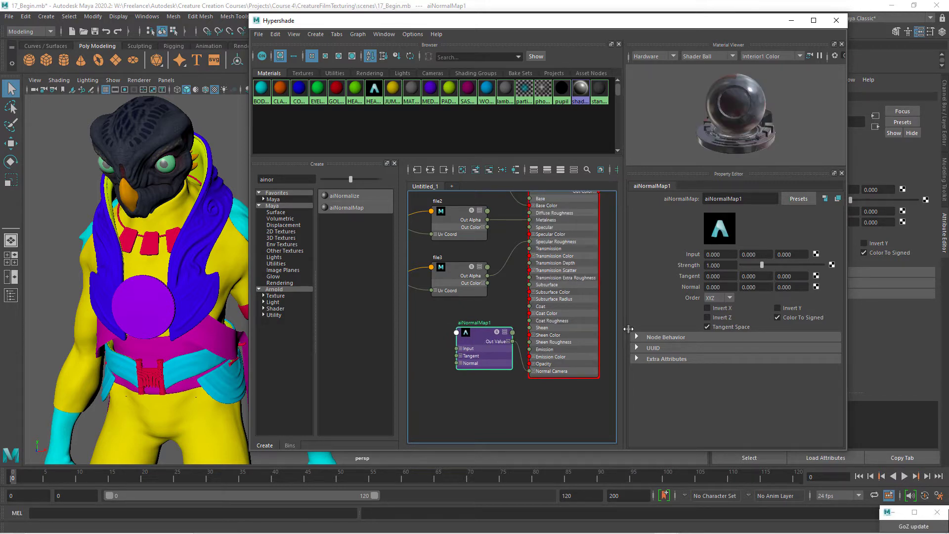
Feed the normal map's Input with a new File texture loading BirdCreature_Start_HEADTemp_Normal.png, with Color Space Raw and Alpha Is Luminance enabled
{"action": "left_click", "coordinate": [817, 254]}
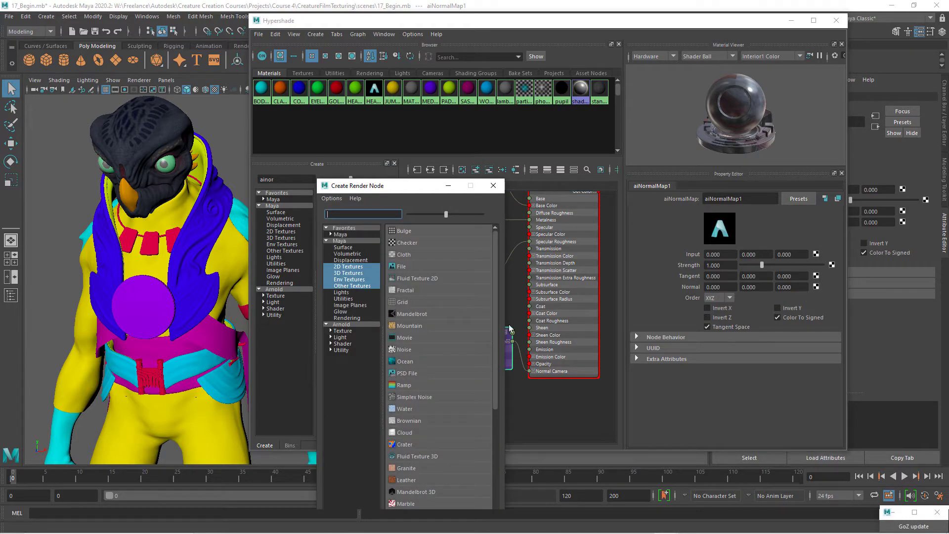
{"action": "left_click", "coordinate": [403, 267]}
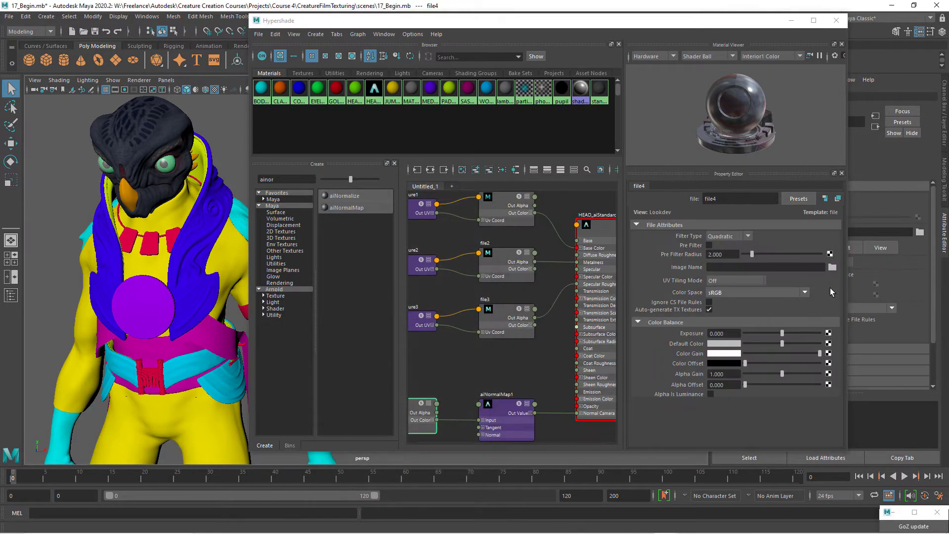
{"action": "left_click", "coordinate": [832, 267]}
{"action": "scroll", "coordinate": [358, 280], "scroll_direction": "down", "scroll_amount": 5}
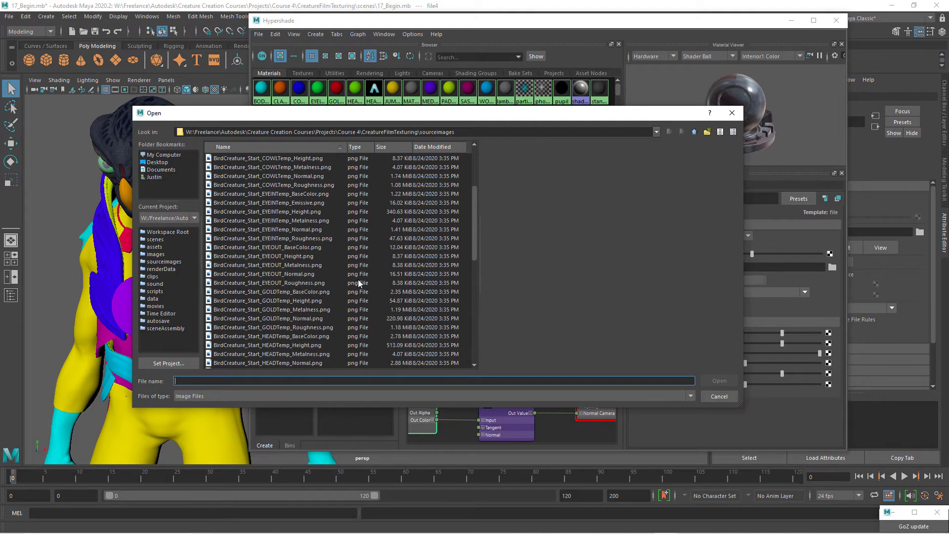
{"action": "double_click", "coordinate": [356, 282]}
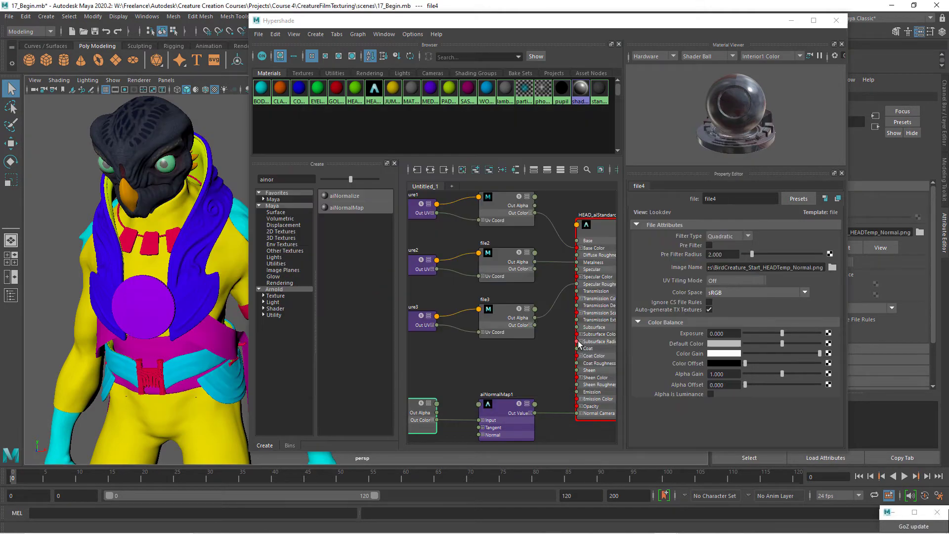
{"action": "left_click", "coordinate": [737, 293]}
{"action": "left_click", "coordinate": [744, 393]}
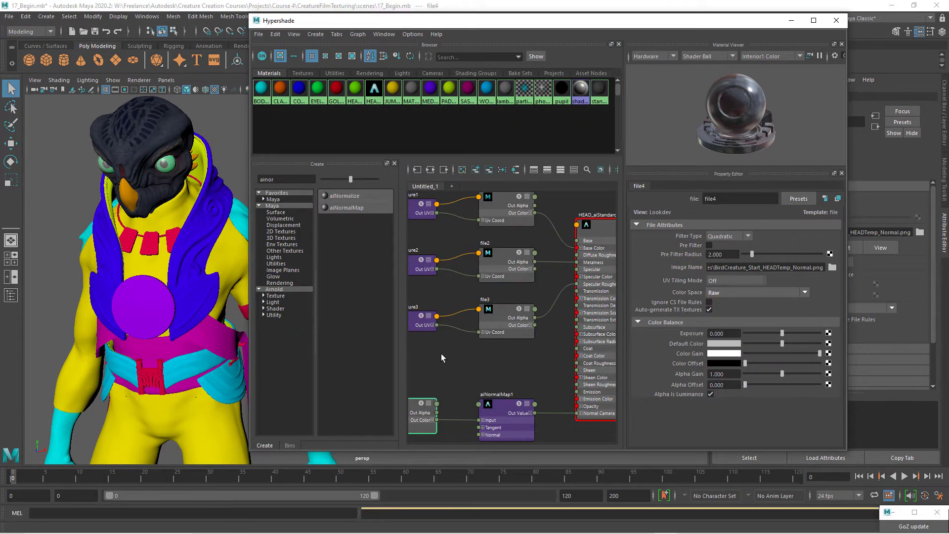
Regraph the shading network of HEAD_aiStandard so that only its connected nodes are laid out
{"action": "scroll", "coordinate": [447, 362], "scroll_direction": "down", "scroll_amount": 5}
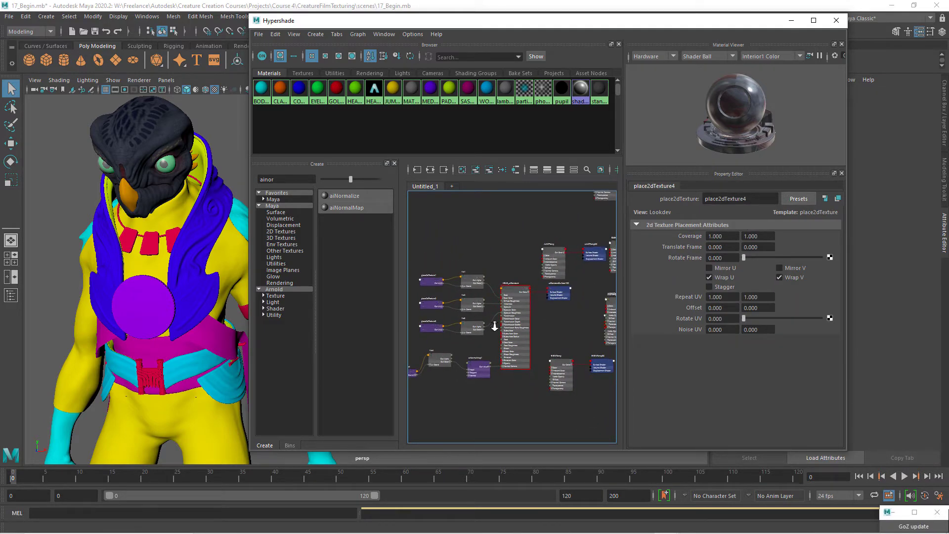
{"action": "left_click", "coordinate": [509, 291]}
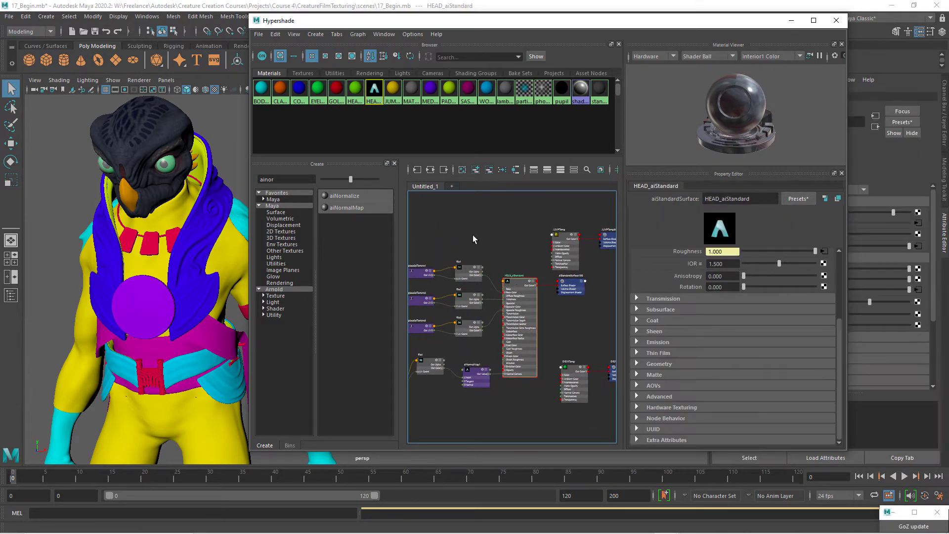
{"action": "left_click", "coordinate": [474, 170]}
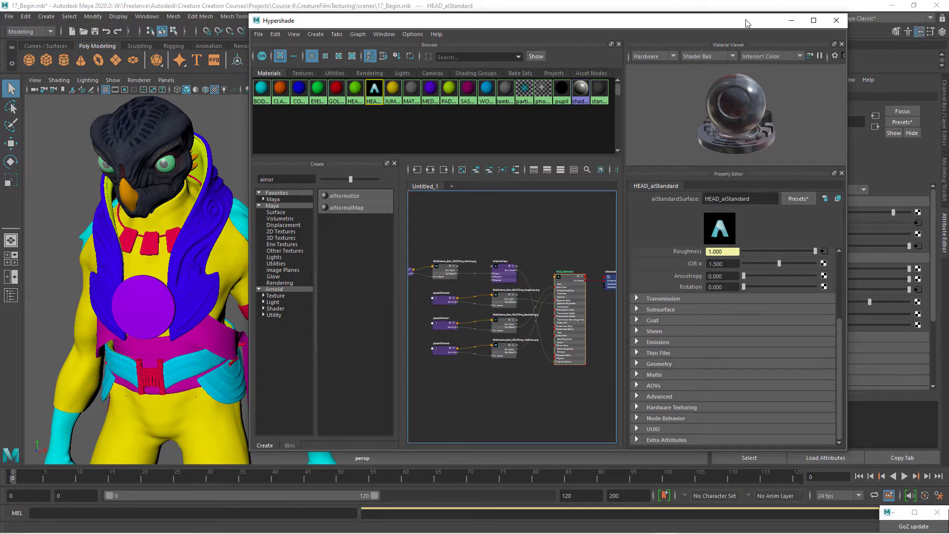
Move the Hypershade window out of the way and add an Arnold Skydome Light to the scene
{"action": "left_click_drag", "start_coordinate": [604, 24], "coordinate": [0, 56]}
{"action": "left_click_drag", "start_coordinate": [432, 228], "coordinate": [515, 263], "text": "alt"}
{"action": "left_click", "coordinate": [454, 16]}
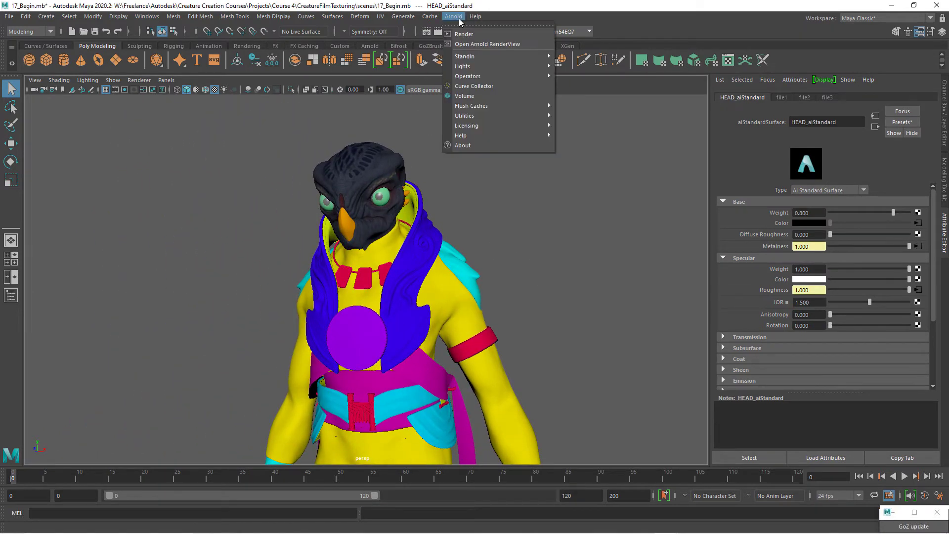
{"action": "mouse_move", "coordinate": [477, 66]}
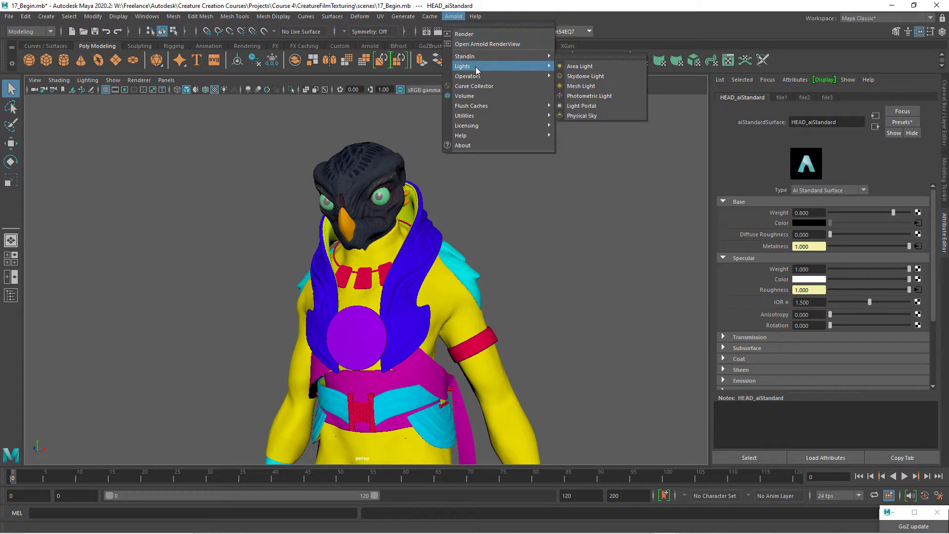
{"action": "left_click", "coordinate": [586, 77]}
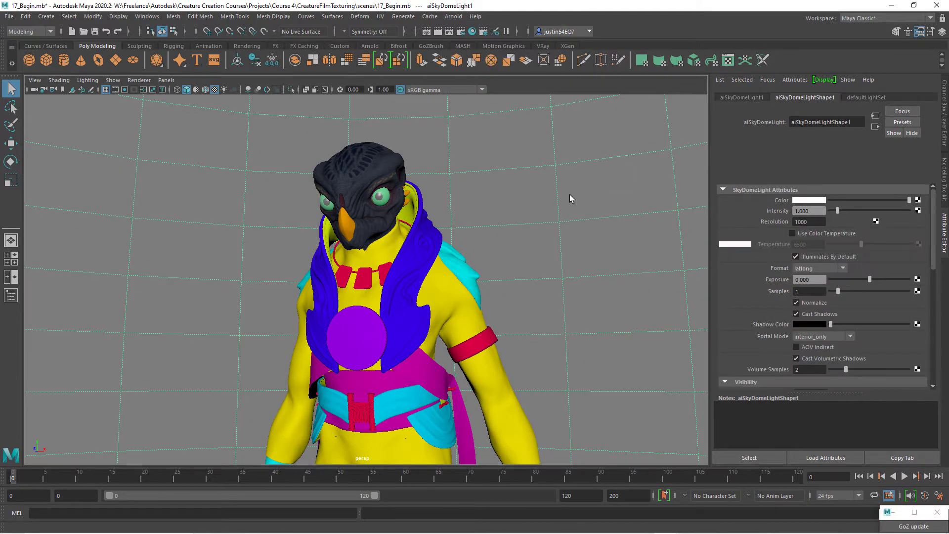
{"action": "scroll", "coordinate": [516, 256], "scroll_direction": "down", "scroll_amount": 3}
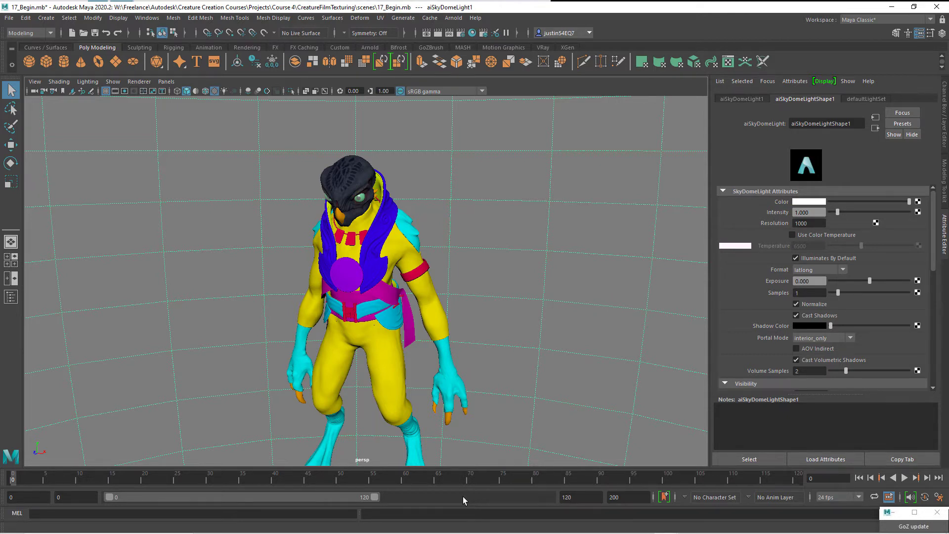
Switch to File Explorer and view the Exterior HDR images in Substance Painter's environments folder
{"action": "key", "text": "alt+Tab"}
{"action": "key", "text": "alt+Up"}
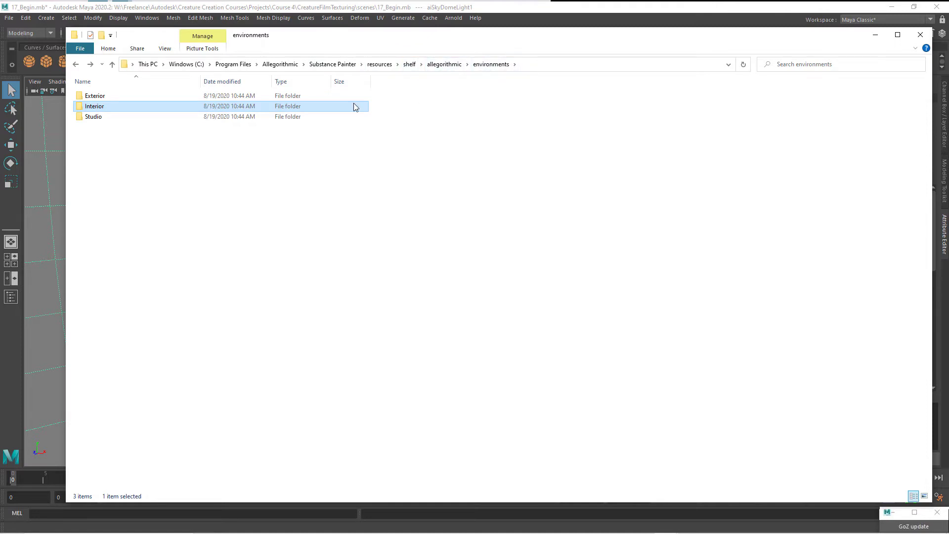
{"action": "double_click", "coordinate": [95, 96]}
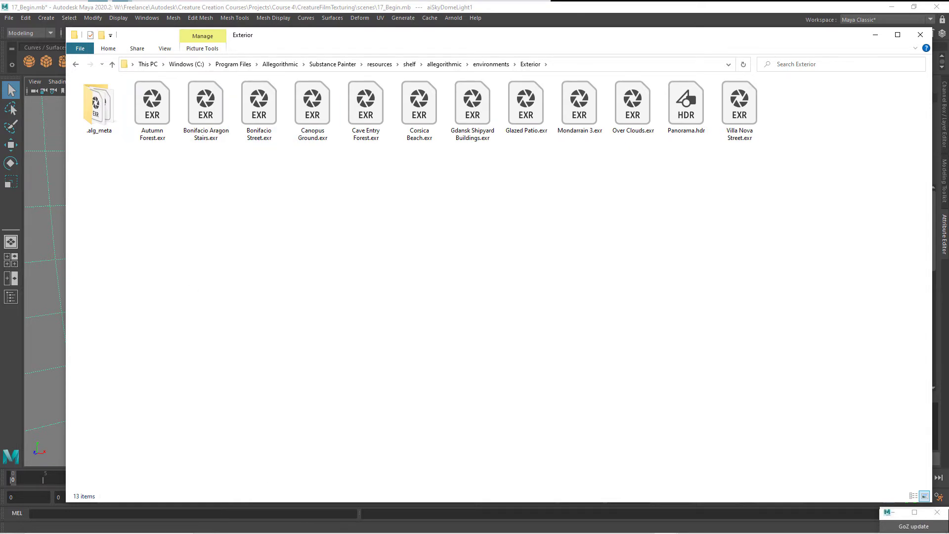
Switch to HDRI Haven in the browser and download the 2k HDR of Leadenhall Market from the Indoor category
{"action": "key", "text": "alt+Tab"}
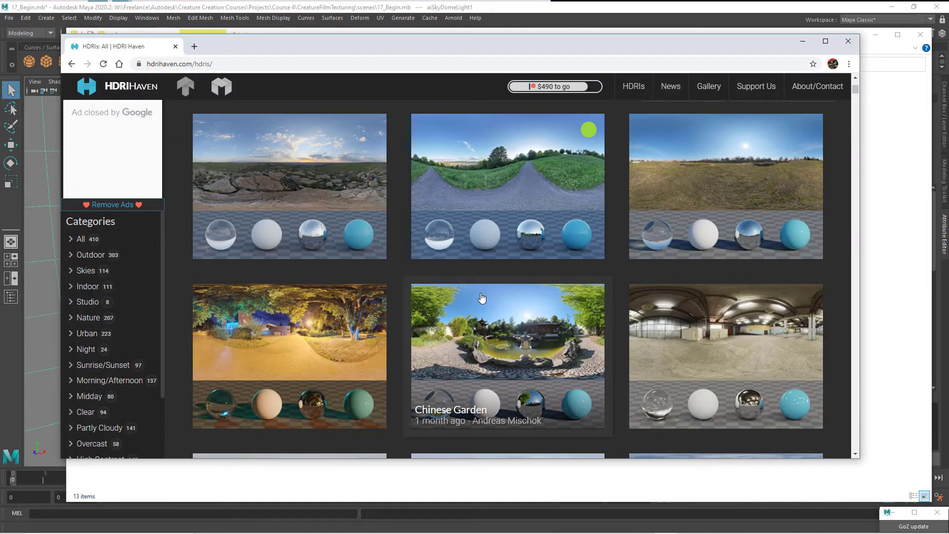
{"action": "scroll", "coordinate": [513, 205], "scroll_direction": "down", "scroll_amount": 4}
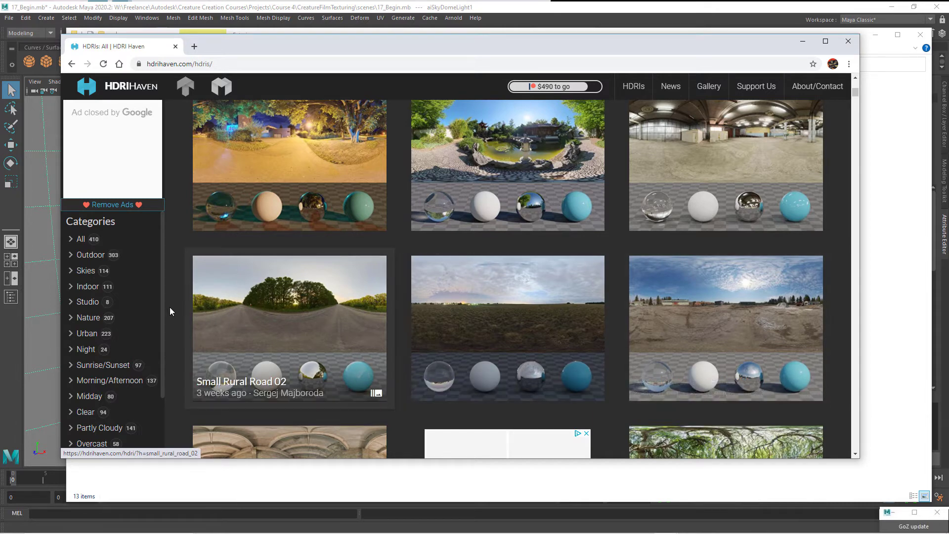
{"action": "left_click", "coordinate": [91, 286]}
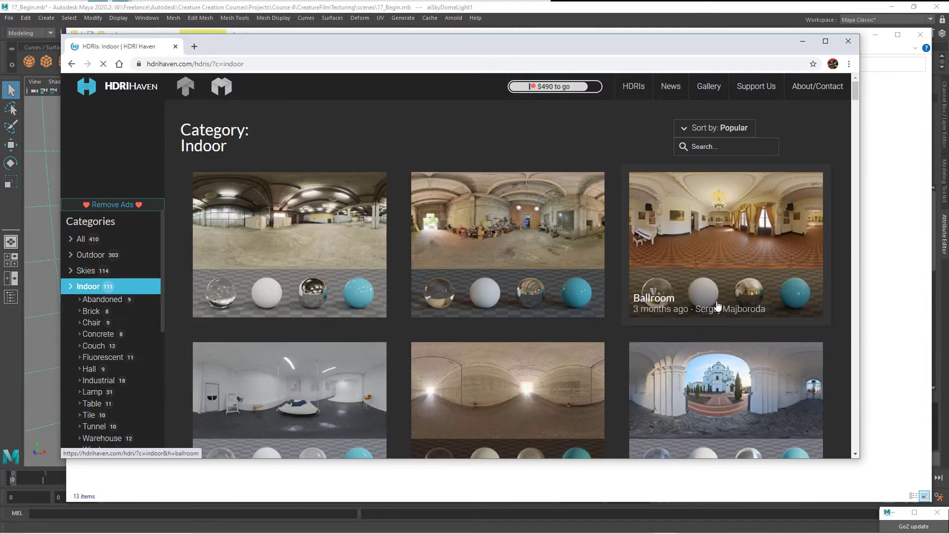
{"action": "scroll", "coordinate": [772, 302], "scroll_direction": "down", "scroll_amount": 10}
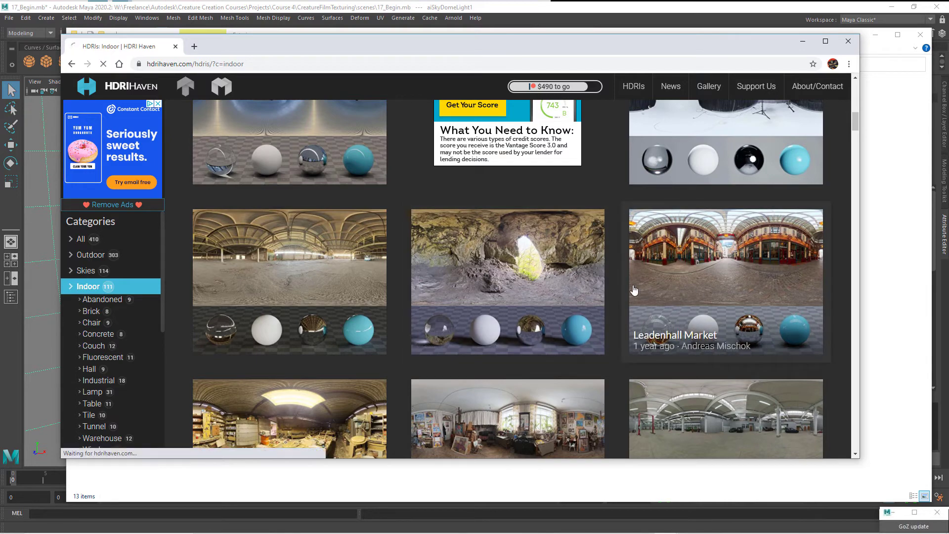
{"action": "left_click", "coordinate": [693, 293]}
{"action": "scroll", "coordinate": [591, 287], "scroll_direction": "down", "scroll_amount": 8}
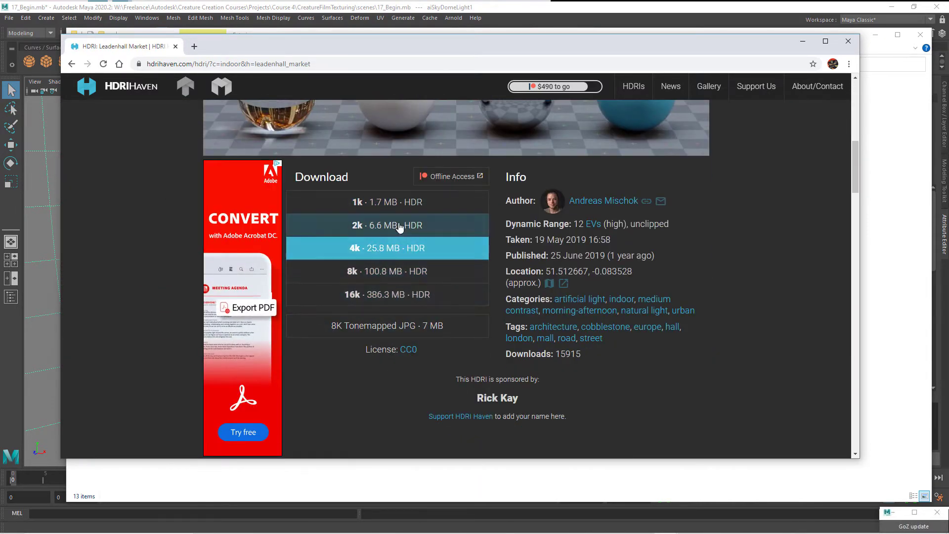
{"action": "left_click", "coordinate": [394, 225]}
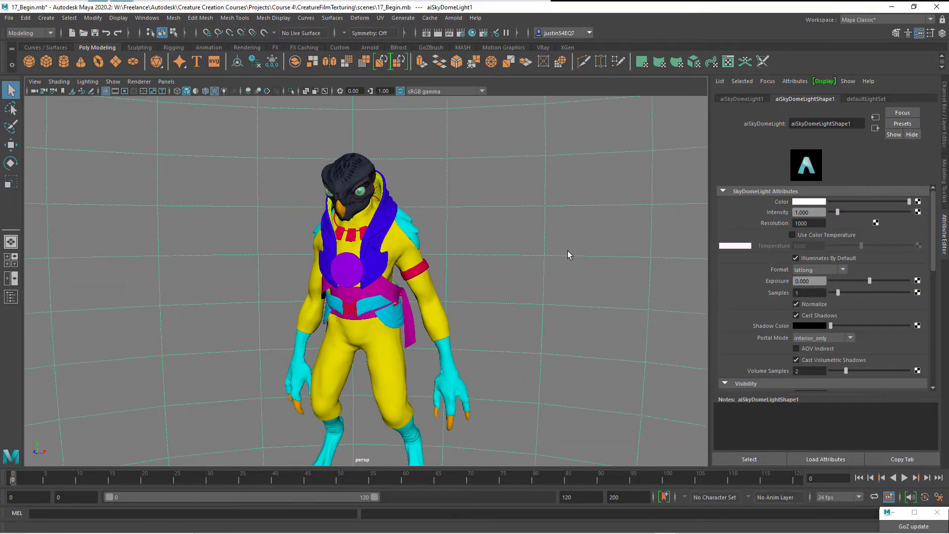
Connect a new File texture node to the Color of the skydome light
{"action": "left_click", "coordinate": [917, 201]}
{"action": "left_click_drag", "start_coordinate": [420, 192], "coordinate": [553, 104]}
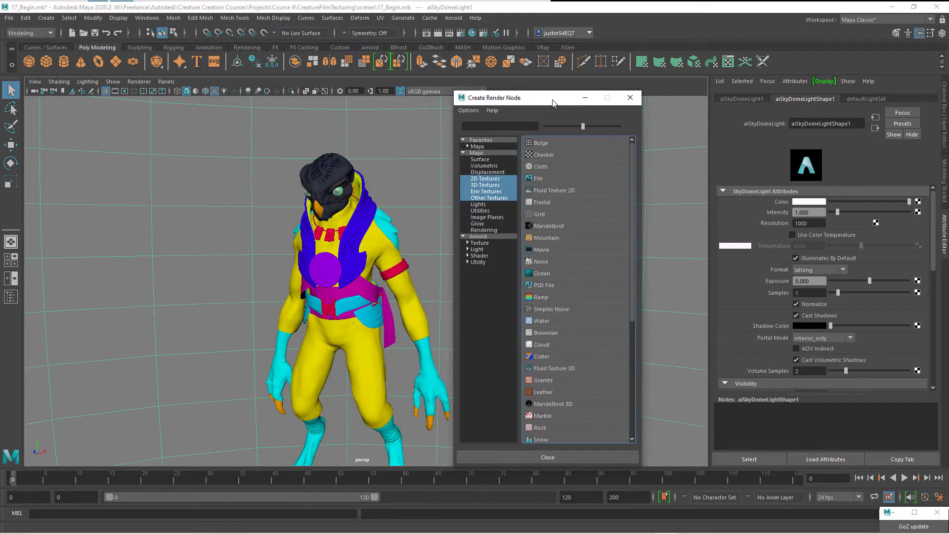
{"action": "left_click", "coordinate": [550, 177]}
Load leadenhall_market_2k (1).hdr from the Course 4 folder into the skydome's file texture
{"action": "left_click", "coordinate": [919, 234]}
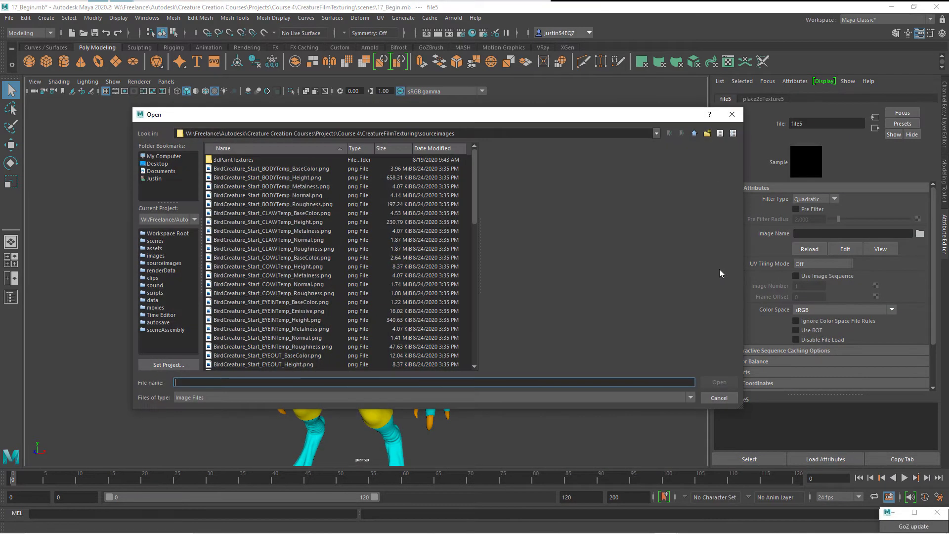
{"action": "left_click", "coordinate": [695, 133]}
{"action": "left_click", "coordinate": [695, 134]}
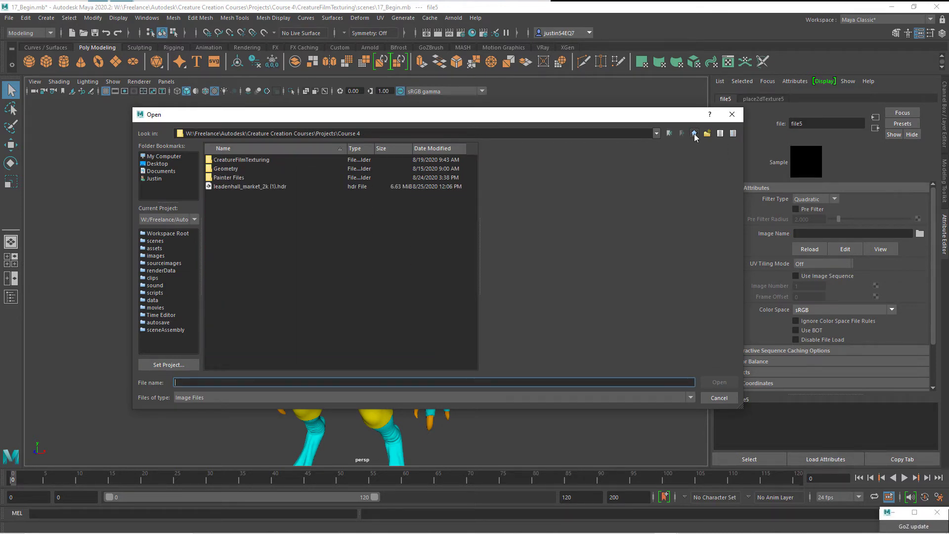
{"action": "left_click", "coordinate": [255, 189]}
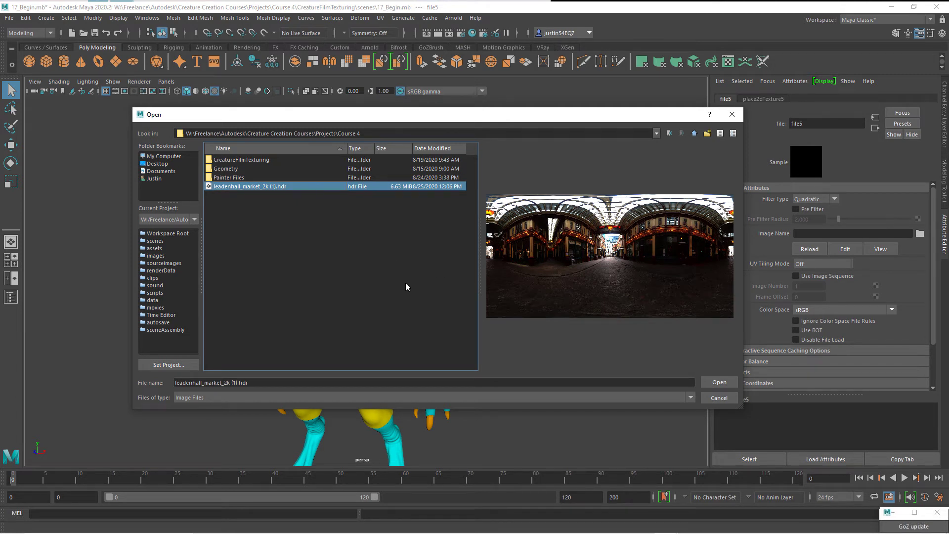
{"action": "left_click", "coordinate": [730, 386]}
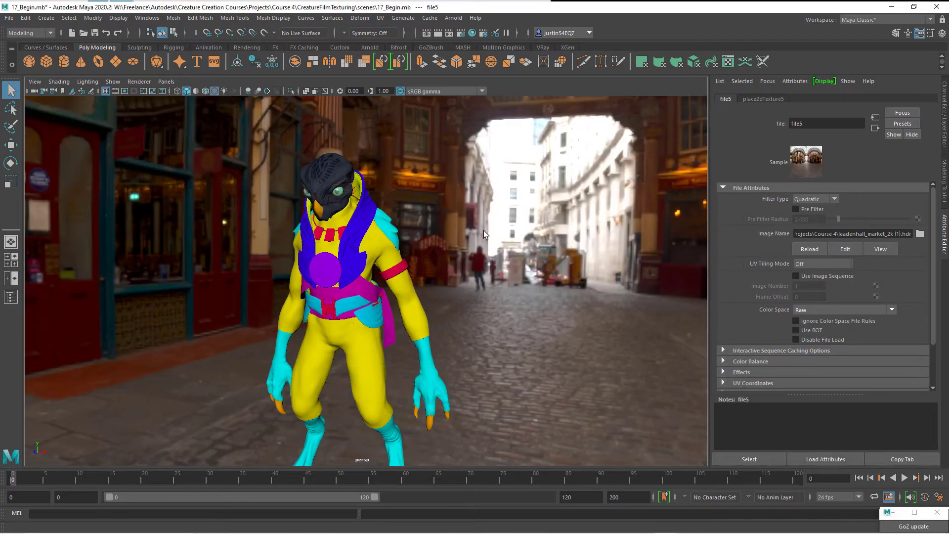
Select the skydome light and set its Camera visibility to 0
{"action": "scroll", "coordinate": [870, 294], "scroll_direction": "down", "scroll_amount": 3}
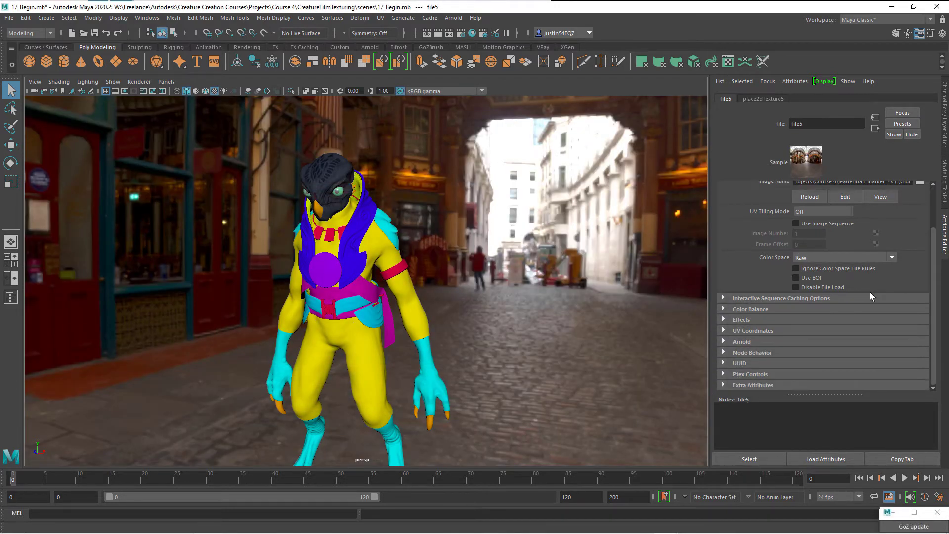
{"action": "left_click_drag", "start_coordinate": [554, 249], "coordinate": [601, 204], "text": "alt"}
{"action": "scroll", "coordinate": [806, 306], "scroll_direction": "up", "scroll_amount": 3}
{"action": "left_click", "coordinate": [561, 199]}
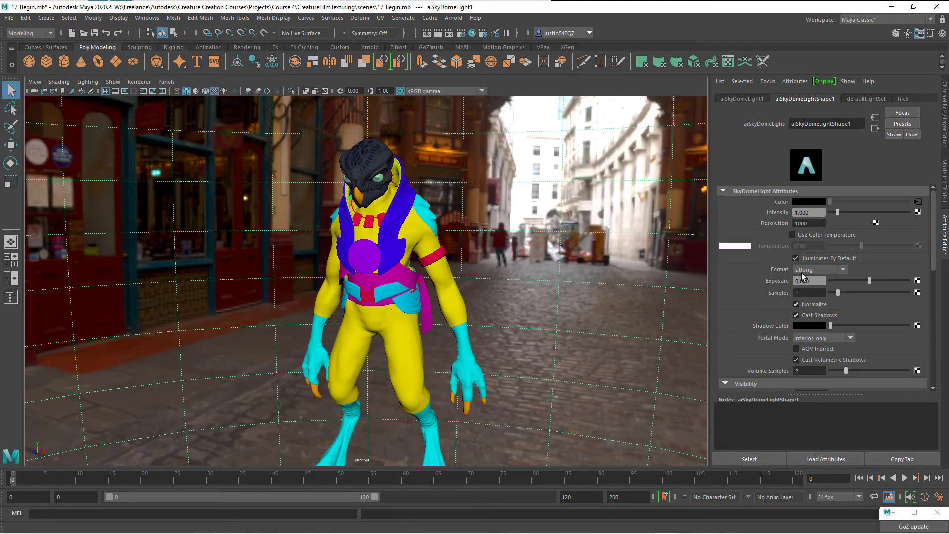
{"action": "scroll", "coordinate": [871, 307], "scroll_direction": "down", "scroll_amount": 5}
{"action": "scroll", "coordinate": [871, 308], "scroll_direction": "up", "scroll_amount": 2}
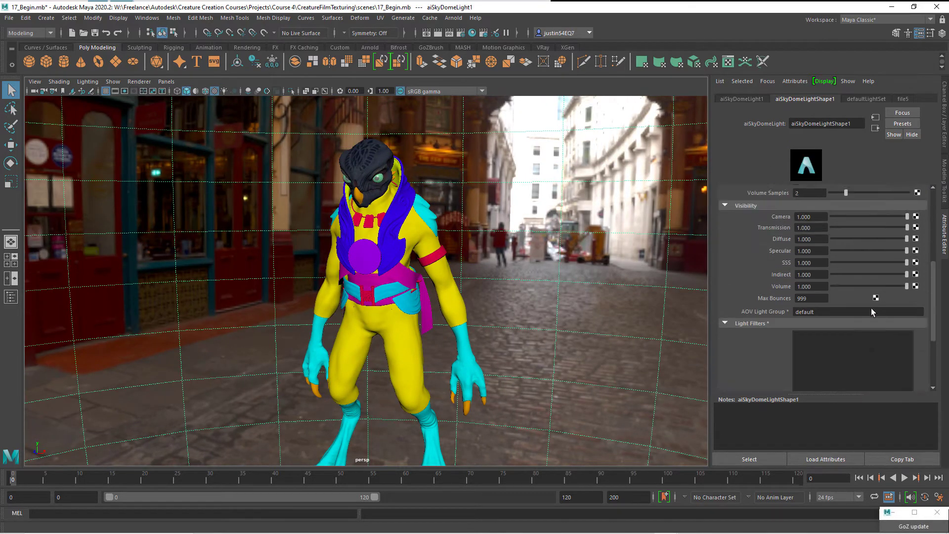
{"action": "left_click_drag", "start_coordinate": [895, 247], "coordinate": [846, 246]}
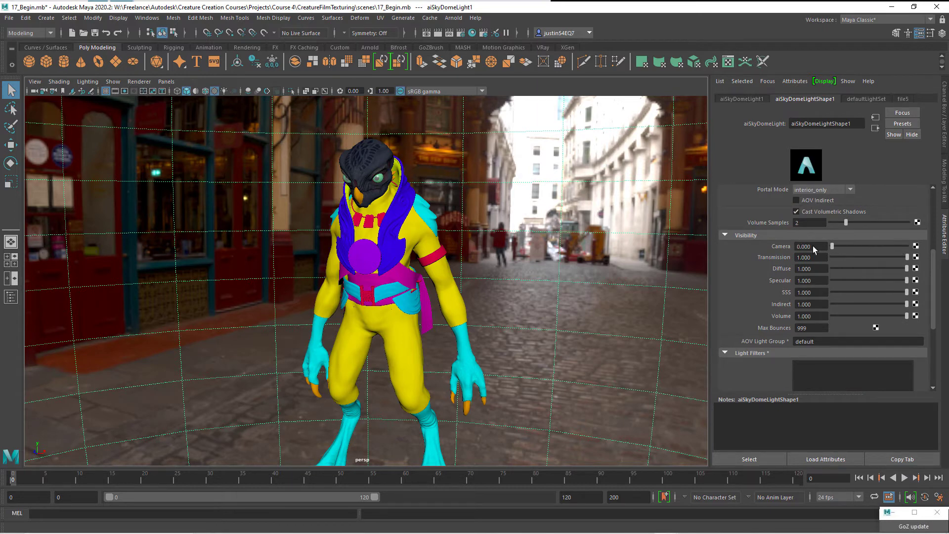
Set the render image size to the 640x480 preset in the Render Settings
{"action": "left_click_drag", "start_coordinate": [603, 242], "coordinate": [543, 240], "text": "alt"}
{"action": "scroll", "coordinate": [556, 227], "scroll_direction": "up", "scroll_amount": 3}
{"action": "scroll", "coordinate": [556, 228], "scroll_direction": "up", "scroll_amount": 3}
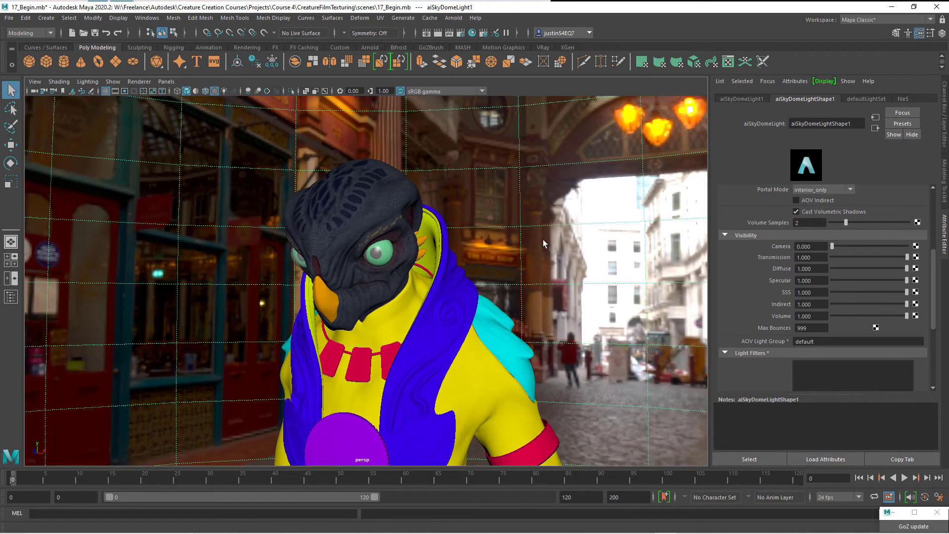
{"action": "left_click", "coordinate": [460, 35]}
{"action": "left_click_drag", "start_coordinate": [407, 129], "coordinate": [430, 81]}
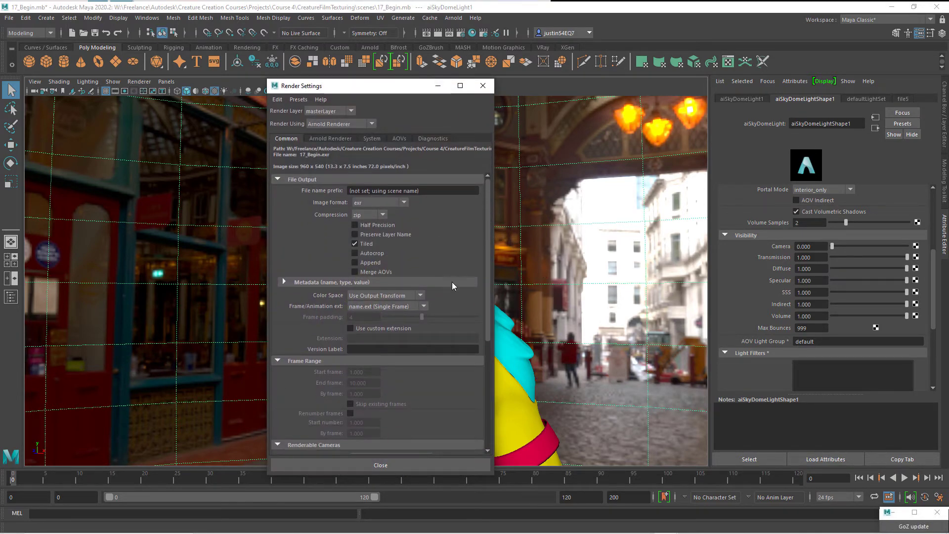
{"action": "left_click_drag", "start_coordinate": [491, 272], "coordinate": [490, 404]}
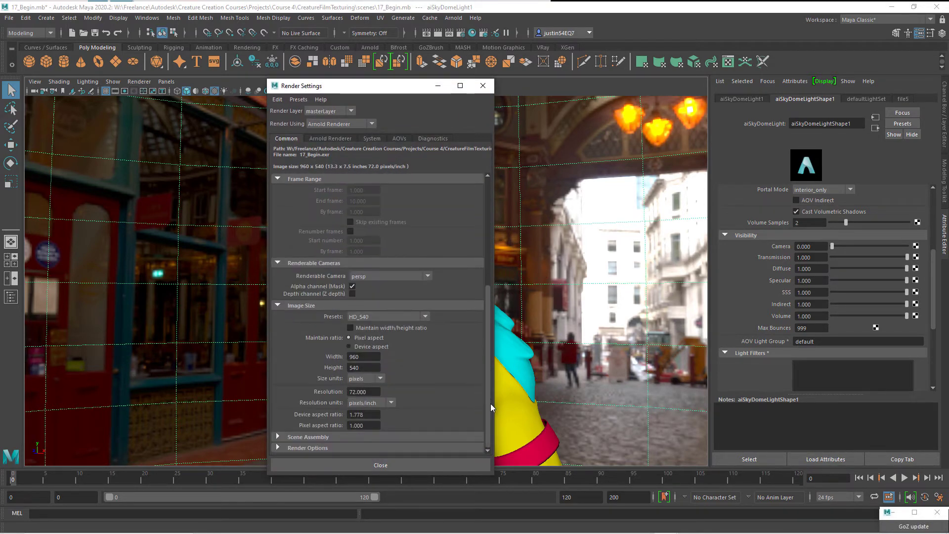
{"action": "left_click", "coordinate": [378, 314]}
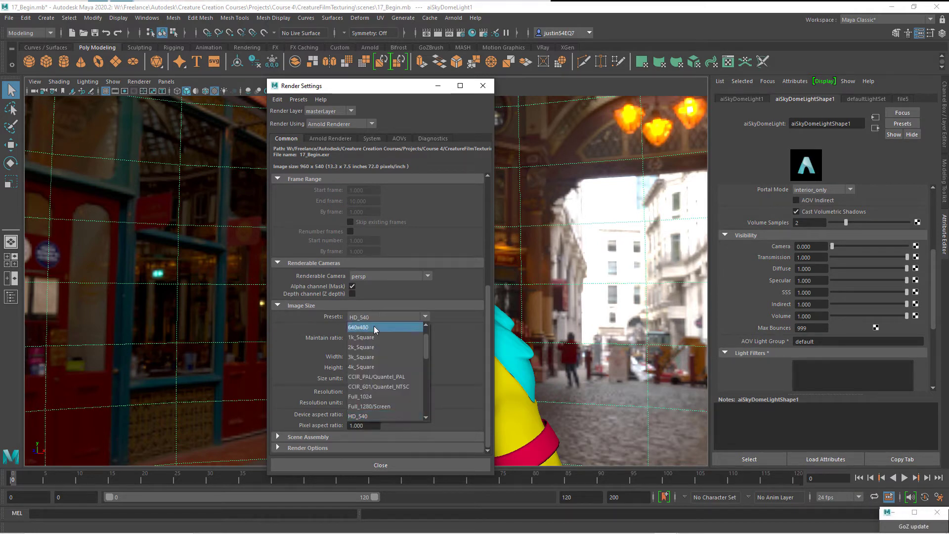
{"action": "left_click", "coordinate": [374, 327]}
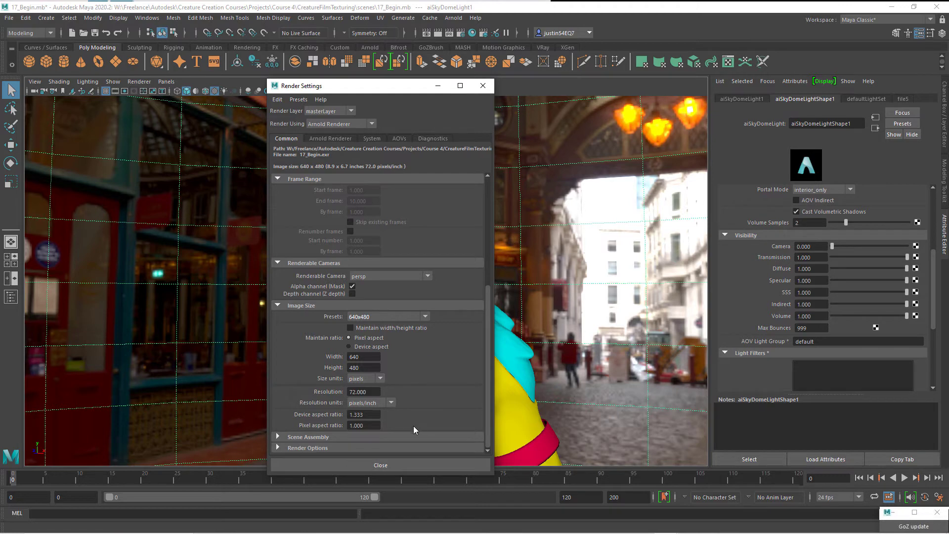
{"action": "left_click", "coordinate": [391, 464]}
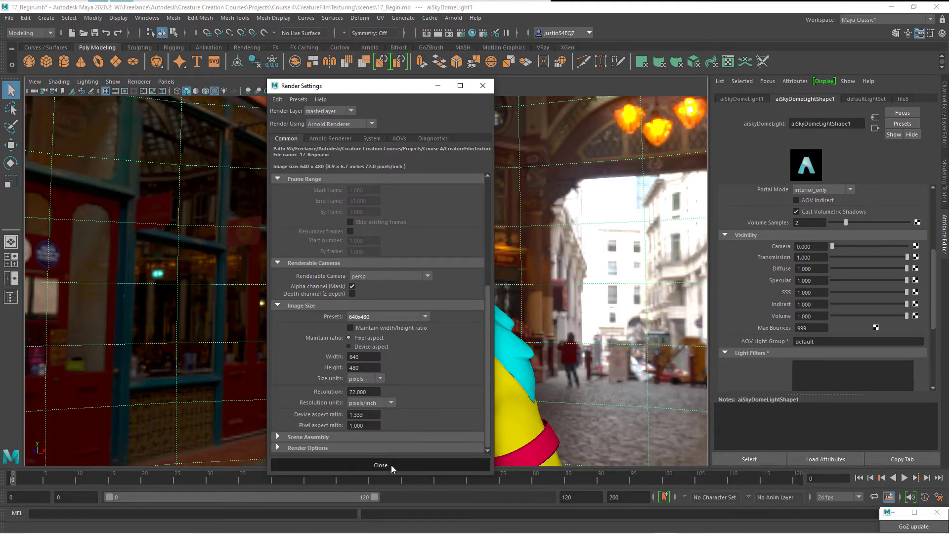
Render the creature with Arnold and move the render window clear of the model
{"action": "left_click", "coordinate": [454, 19]}
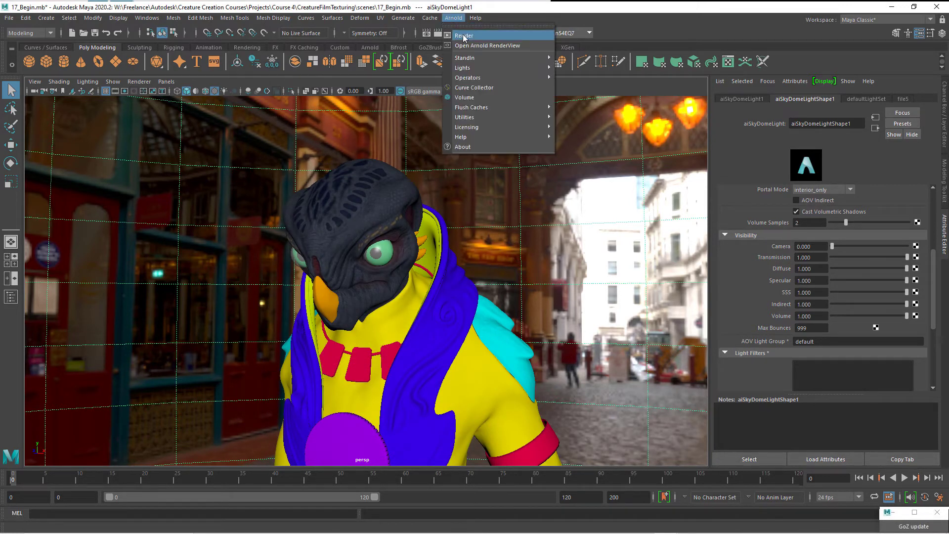
{"action": "left_click", "coordinate": [463, 34]}
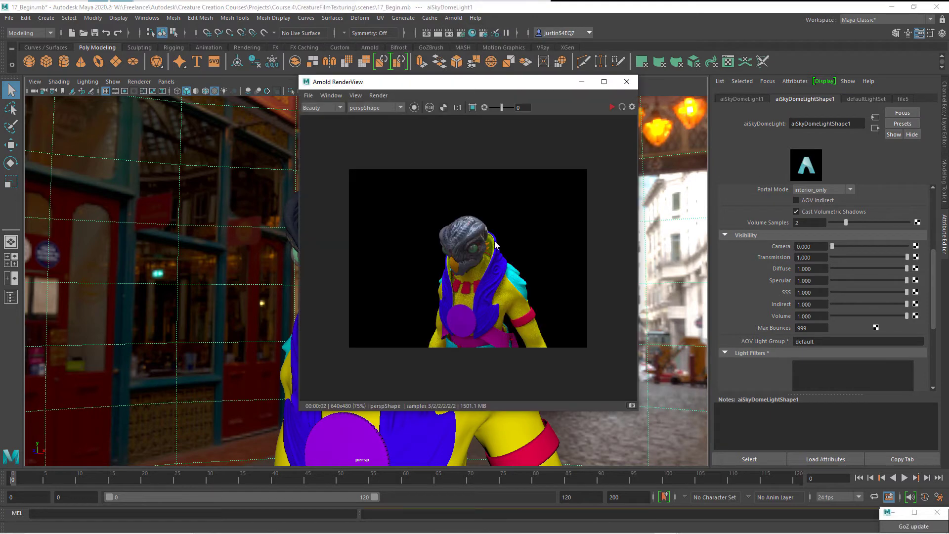
{"action": "left_click_drag", "start_coordinate": [461, 82], "coordinate": [732, 49]}
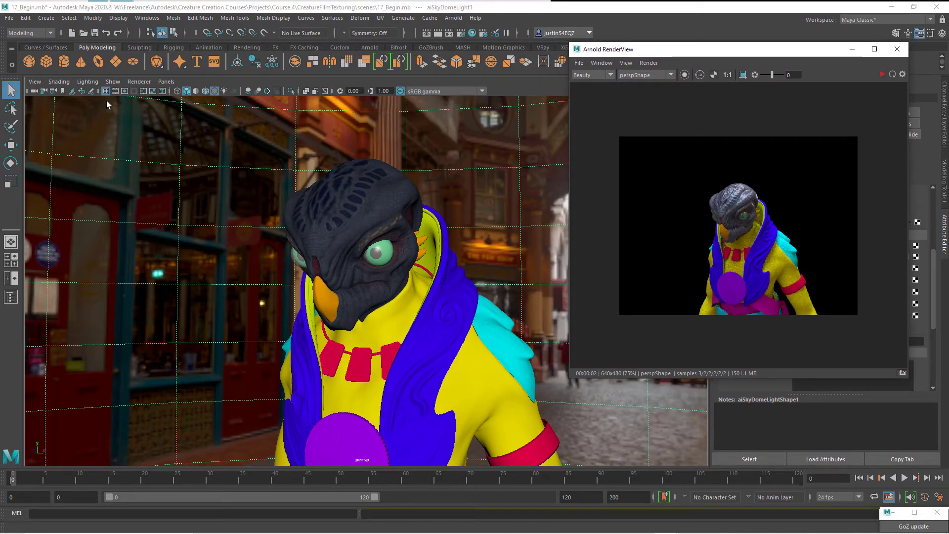
Turn on the viewport camera's Resolution Gate and rerun the Arnold render with the creature's head framed closer
{"action": "left_click", "coordinate": [35, 81]}
{"action": "mouse_move", "coordinate": [104, 271]}
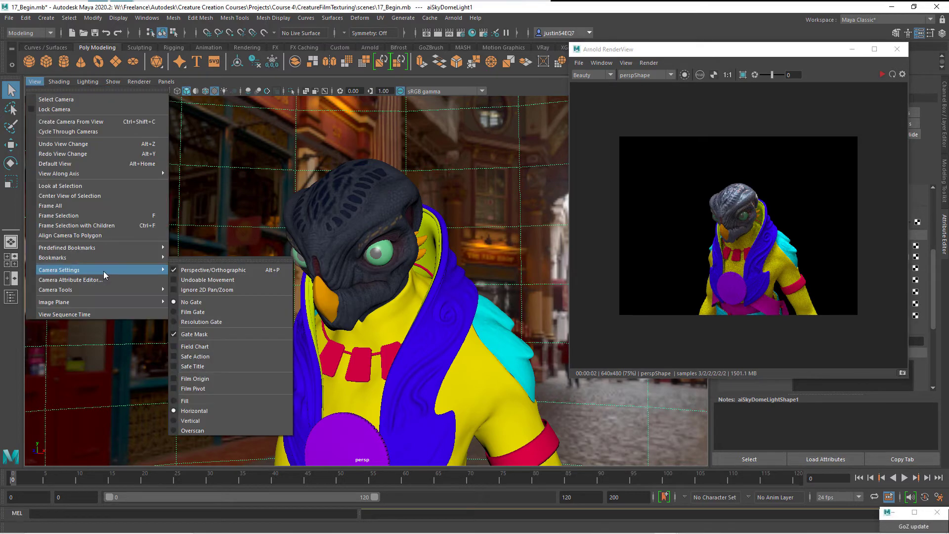
{"action": "left_click", "coordinate": [191, 323]}
{"action": "left_click_drag", "start_coordinate": [471, 332], "coordinate": [500, 302], "text": "alt"}
{"action": "left_click", "coordinate": [883, 74]}
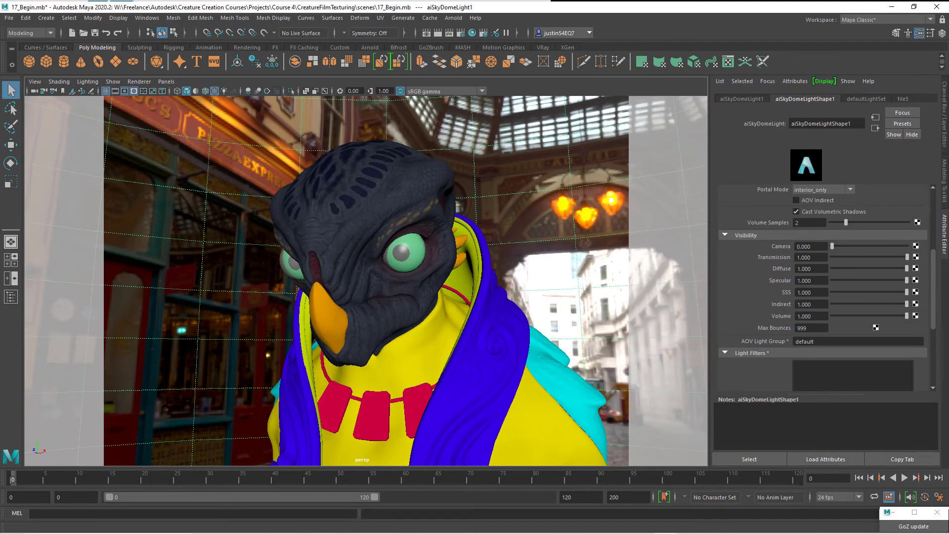
Create a new aiStandardSurface material in Hypershade and name it JUMP_aiStandard
{"action": "left_click", "coordinate": [472, 33]}
{"action": "left_click_drag", "start_coordinate": [716, 73], "coordinate": [839, 61]}
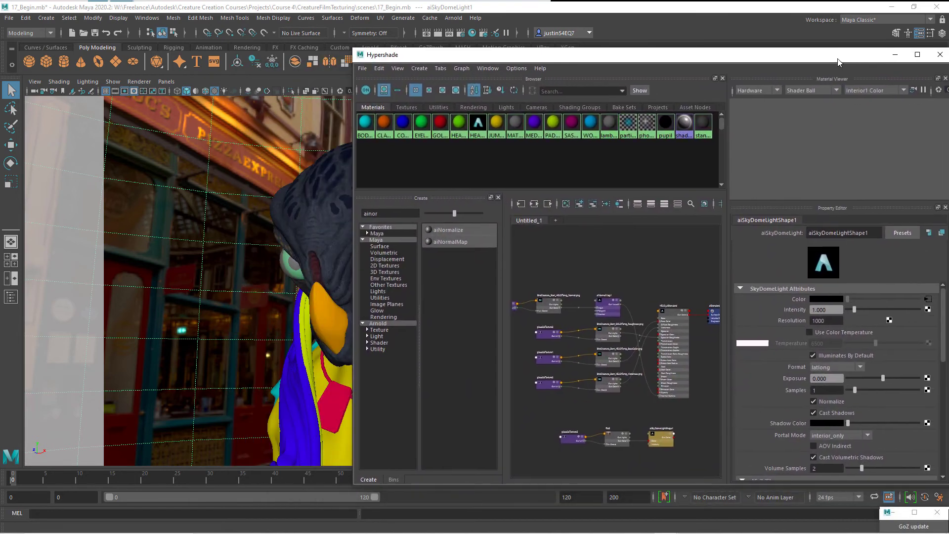
{"action": "left_click_drag", "start_coordinate": [176, 250], "coordinate": [237, 276], "text": "alt"}
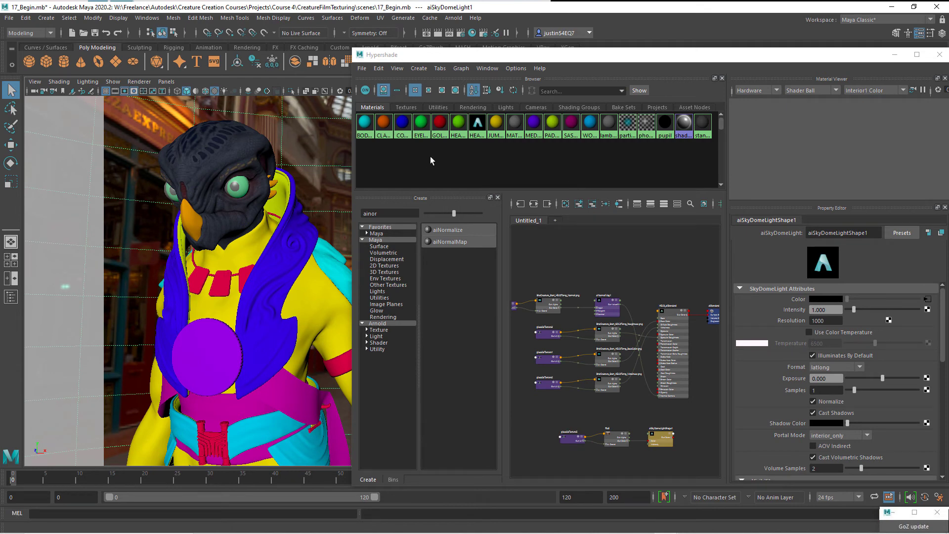
{"action": "double_click", "coordinate": [389, 214]}
{"action": "type", "text": "ais"}
{"action": "left_click", "coordinate": [456, 265]}
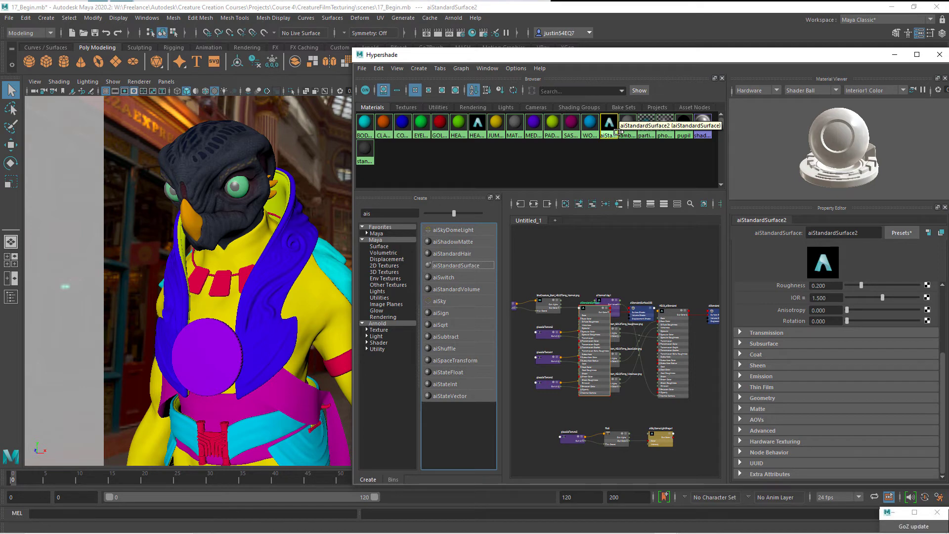
{"action": "left_click_drag", "start_coordinate": [865, 236], "coordinate": [775, 234]}
{"action": "type", "text": "JUMP_aiStan"}
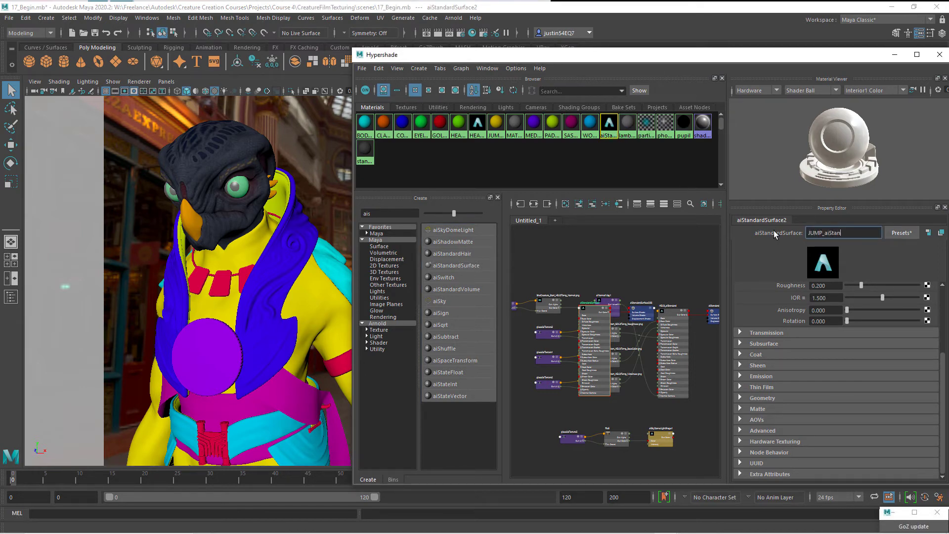
{"action": "type", "text": "d"}
{"action": "key", "text": "Return"}
Select the objects that use the yellow JUMPTemp material and assign JUMP_aiStandard to them
{"action": "right_click", "coordinate": [496, 122]}
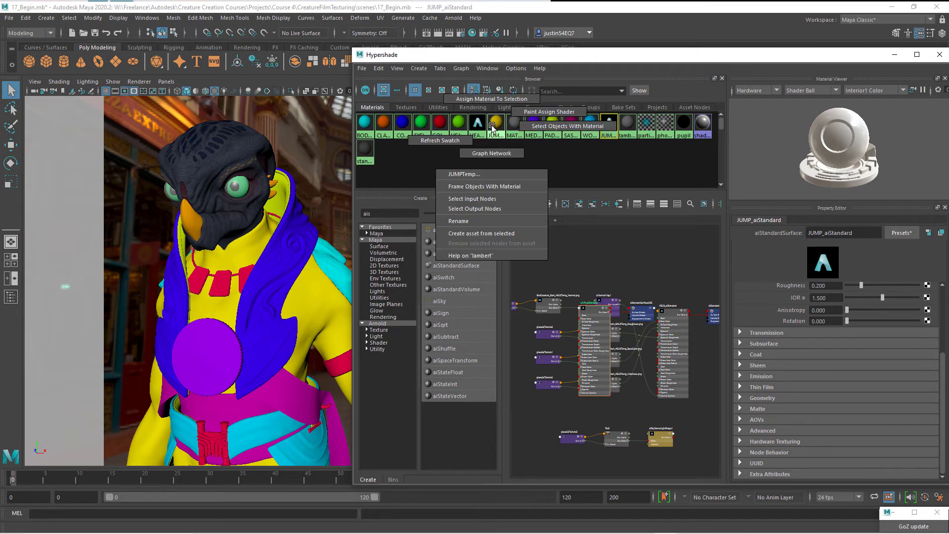
{"action": "left_click", "coordinate": [539, 186]}
{"action": "right_click", "coordinate": [609, 123]}
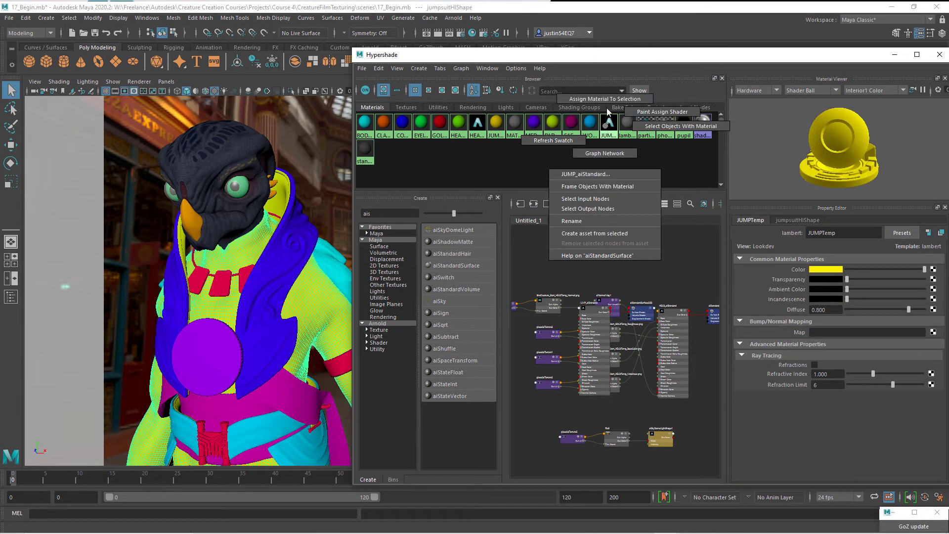
{"action": "left_click", "coordinate": [606, 107]}
Connect a File texture to JUMP_aiStandard's base Color and load BirdCreature_Start_JUMPTemp_BaseColor.png from the sourceimages folder
{"action": "left_click", "coordinate": [608, 123]}
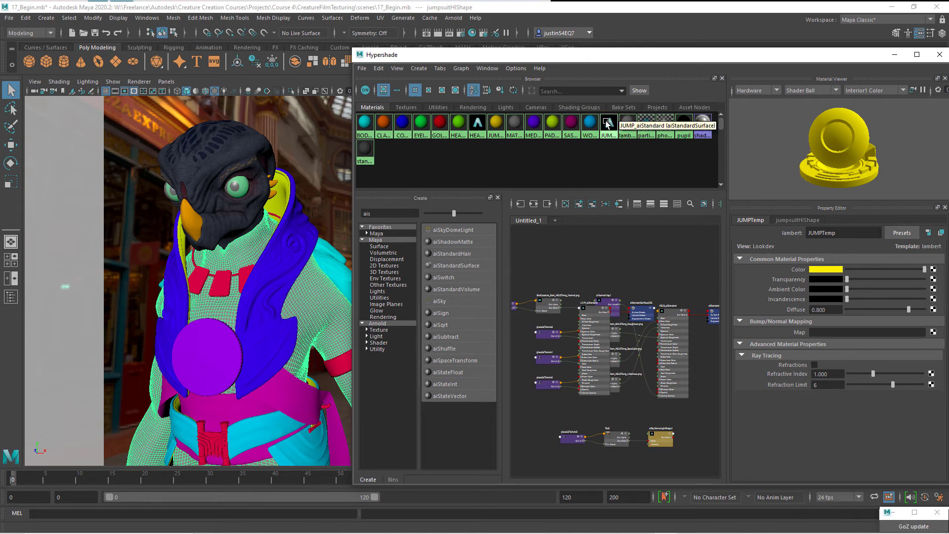
{"action": "scroll", "coordinate": [911, 291], "scroll_direction": "up", "scroll_amount": 4}
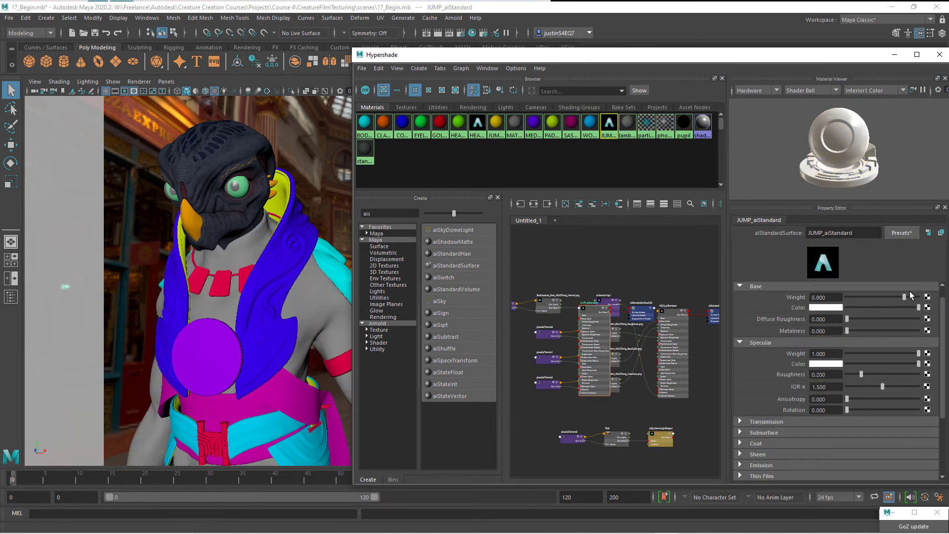
{"action": "left_click_drag", "start_coordinate": [782, 65], "coordinate": [742, 53]}
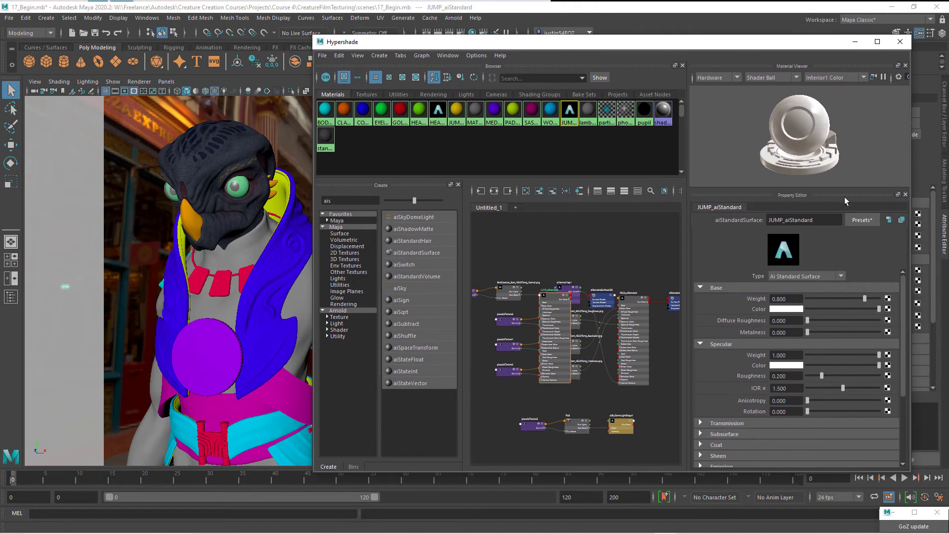
{"action": "left_click", "coordinate": [888, 309]}
{"action": "left_click", "coordinate": [399, 271]}
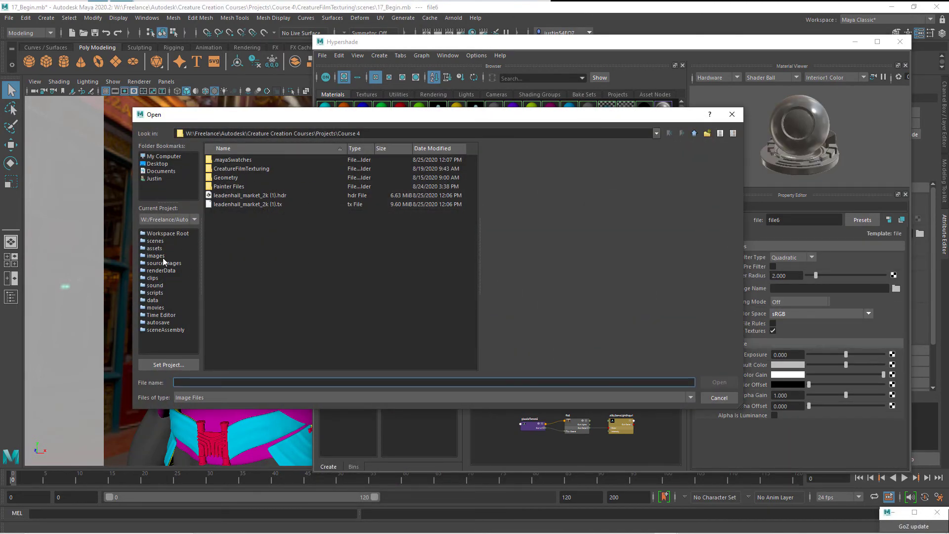
{"action": "left_click", "coordinate": [164, 263]}
{"action": "scroll", "coordinate": [417, 235], "scroll_direction": "down", "scroll_amount": 5}
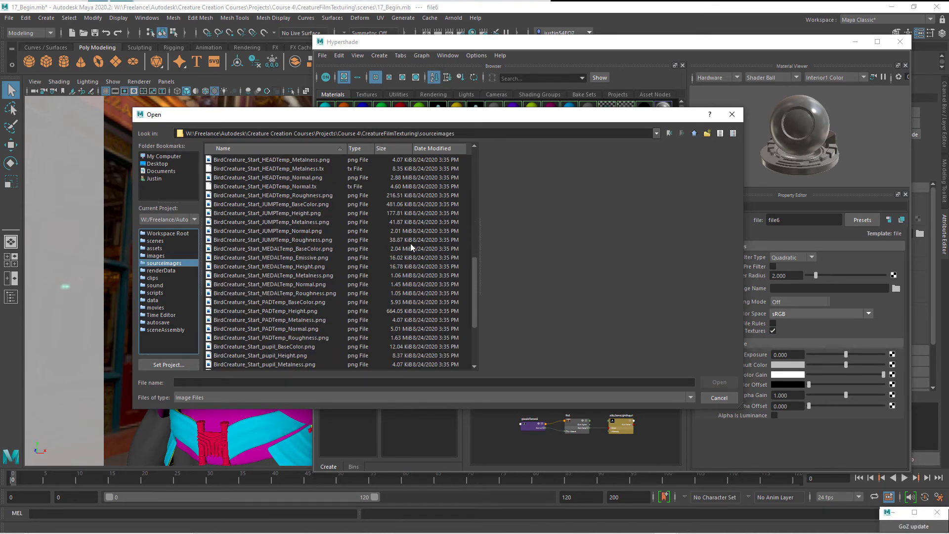
{"action": "left_click", "coordinate": [296, 204]}
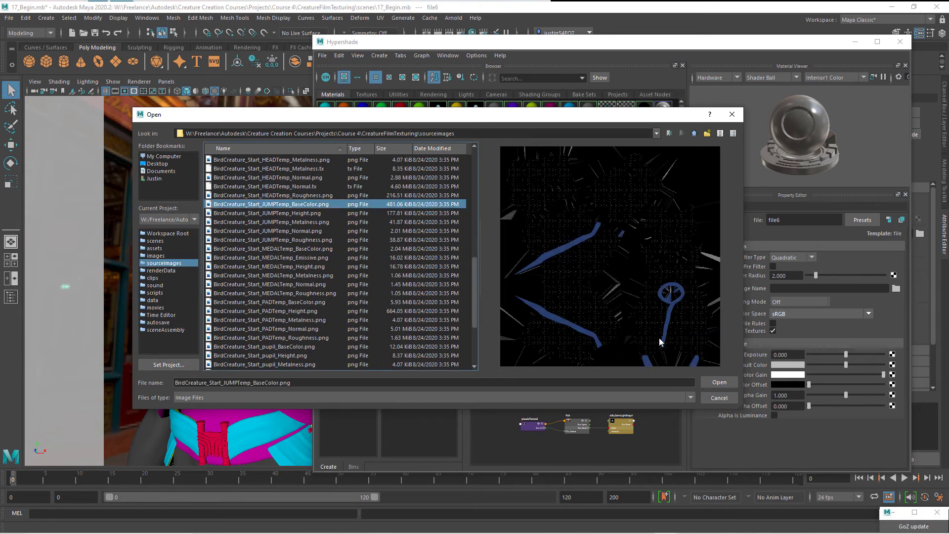
{"action": "left_click", "coordinate": [717, 382]}
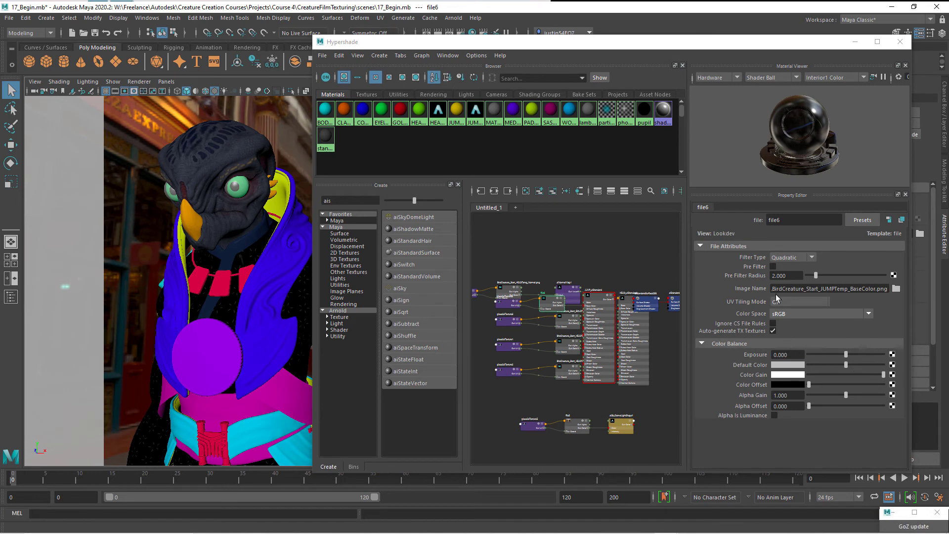
Connect BirdCreature_Start_JUMPTemp_Metalness.png to JUMP_aiStandard's Metalness, using the Raw color space and Alpha Is Luminance
{"action": "left_click", "coordinate": [476, 111]}
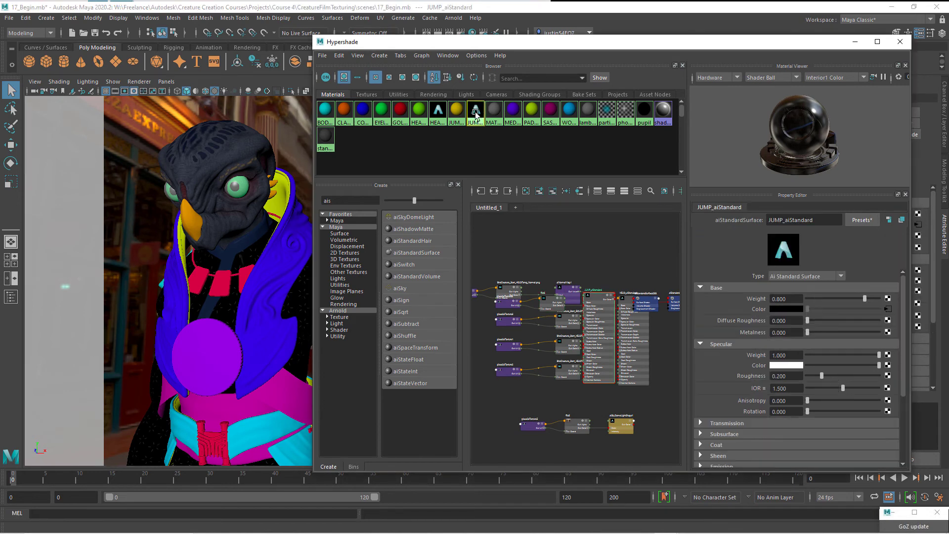
{"action": "left_click", "coordinate": [888, 332]}
{"action": "left_click", "coordinate": [412, 266]}
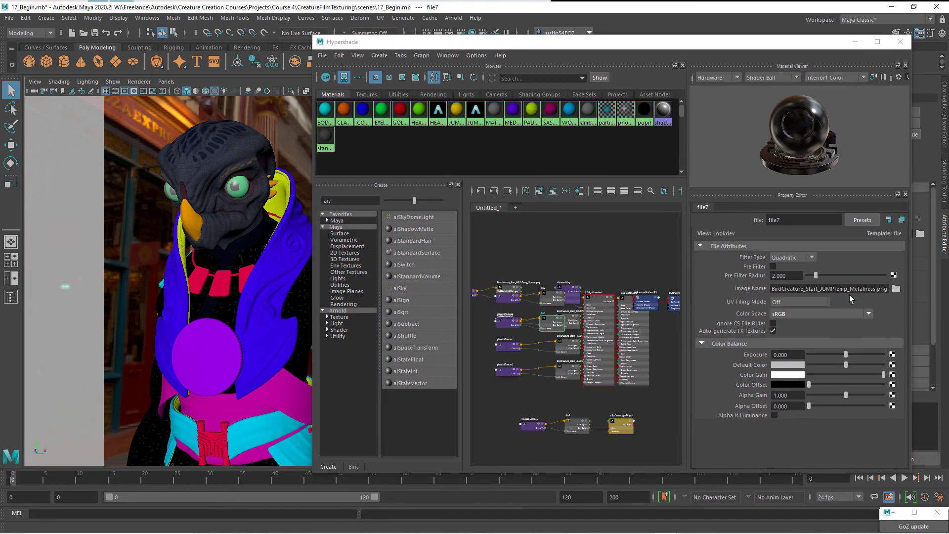
{"action": "left_click", "coordinate": [794, 314]}
{"action": "left_click", "coordinate": [797, 414]}
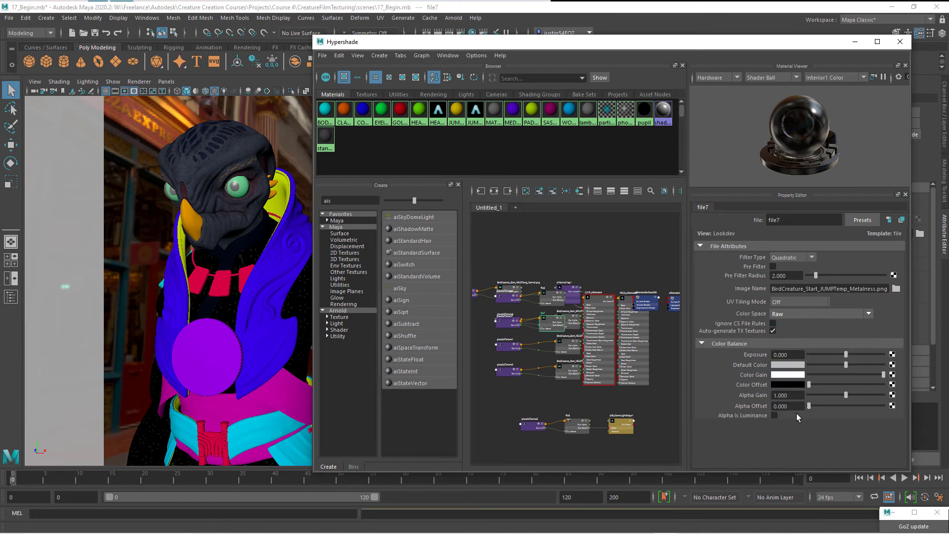
{"action": "left_click", "coordinate": [775, 415]}
Connect BirdCreature_Start_JUMPTemp_Roughness.png to JUMP_aiStandard's specular Roughness, using the Raw color space and Alpha Is Luminance
{"action": "left_click", "coordinate": [475, 112]}
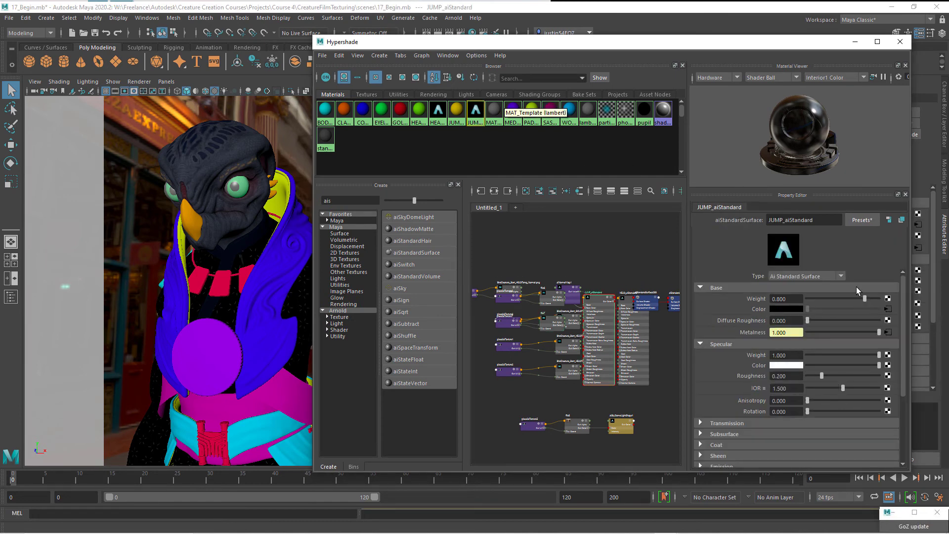
{"action": "left_click", "coordinate": [889, 375]}
{"action": "left_click", "coordinate": [410, 230]}
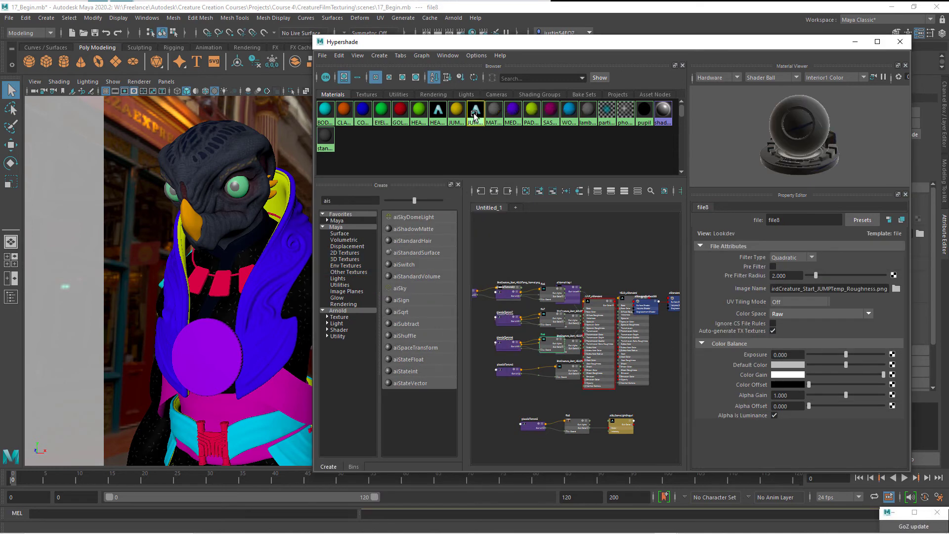
Graph JUMP_aiStandard's network and connect an aiNormalMap node fed by BirdCreature_Start_JUMPTemp_Normal.png to the material
{"action": "left_click", "coordinate": [495, 191]}
{"action": "scroll", "coordinate": [578, 266], "scroll_direction": "up", "scroll_amount": 5}
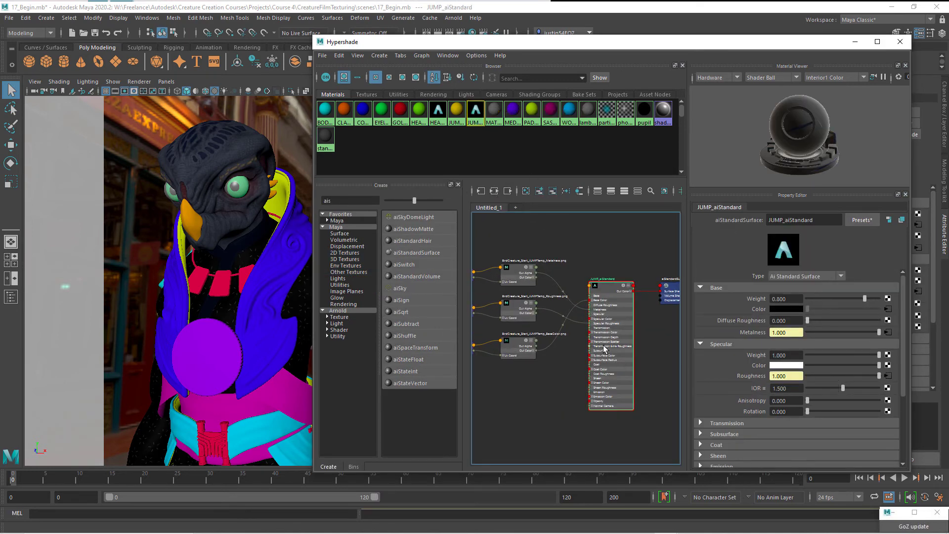
{"action": "left_click", "coordinate": [347, 200]}
{"action": "key", "text": "BackSpace"}
{"action": "type", "text": "norm"}
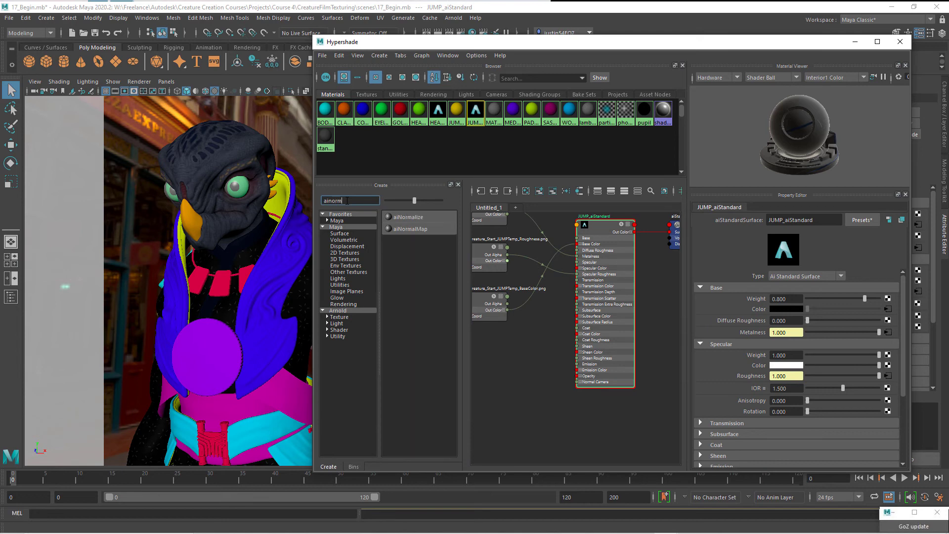
{"action": "left_click", "coordinate": [412, 229]}
{"action": "left_click_drag", "start_coordinate": [589, 423], "coordinate": [524, 376]}
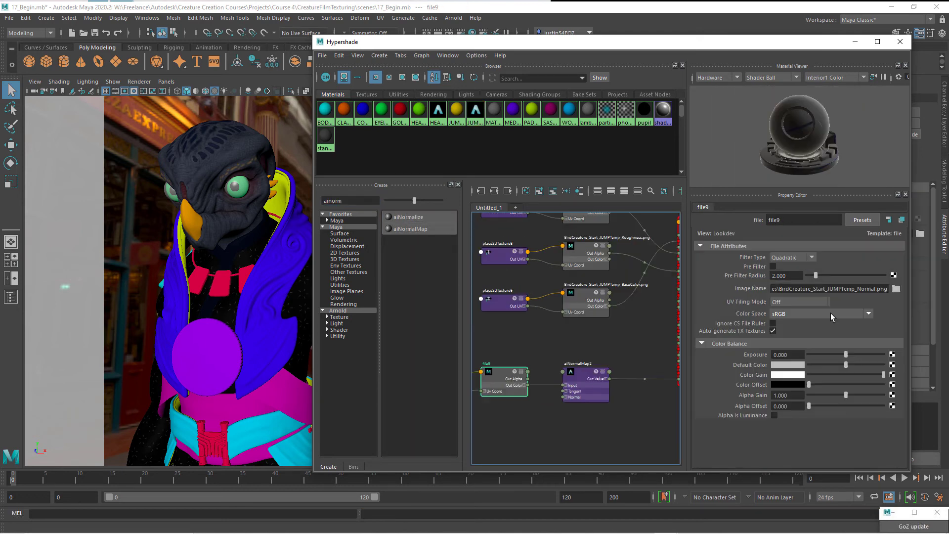
Set the jumpsuit normal texture to the Raw color space with Alpha Is Luminance enabled, and close the test render window
{"action": "left_click", "coordinate": [831, 314]}
{"action": "left_click", "coordinate": [806, 351]}
{"action": "left_click", "coordinate": [774, 416]}
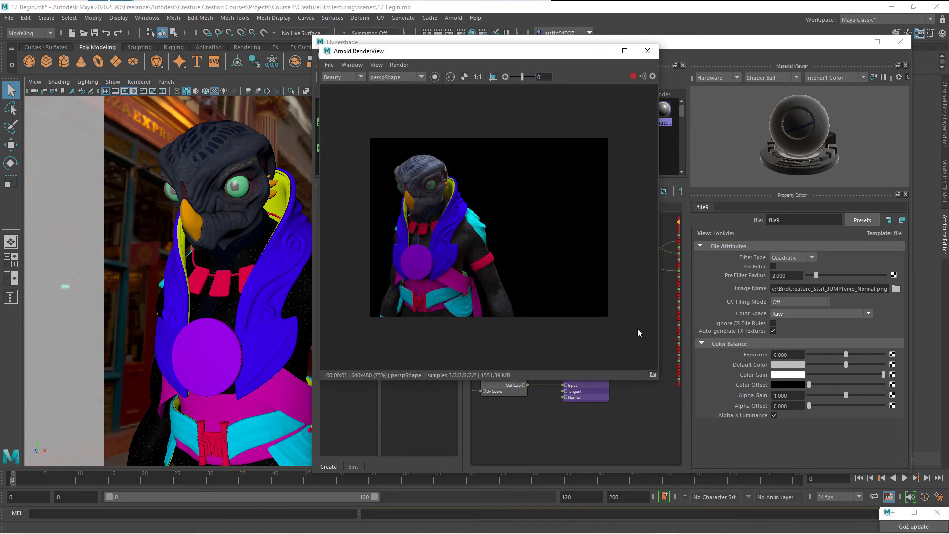
{"action": "left_click", "coordinate": [648, 51]}
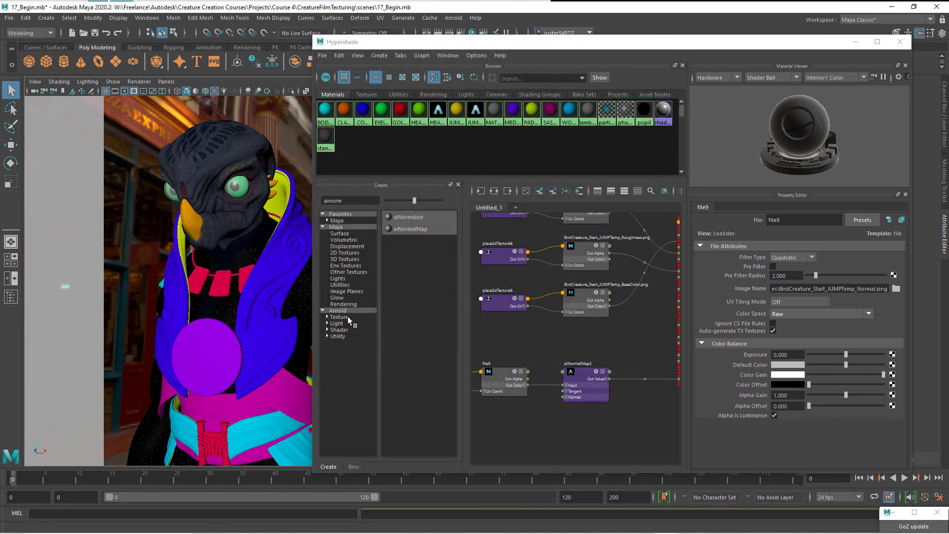
Select the round chest medal and show its material's properties in Hypershade
{"action": "left_click", "coordinate": [212, 346]}
{"action": "left_click", "coordinate": [406, 147]}
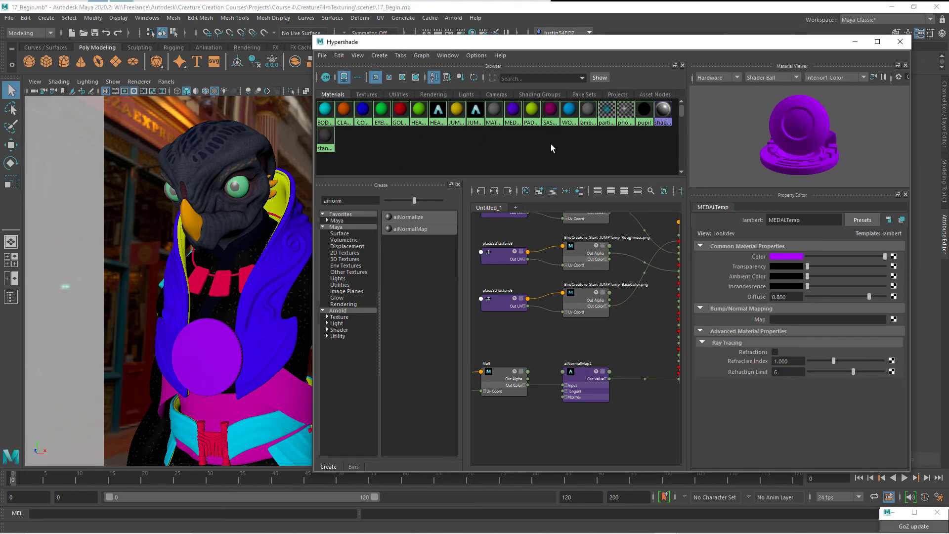